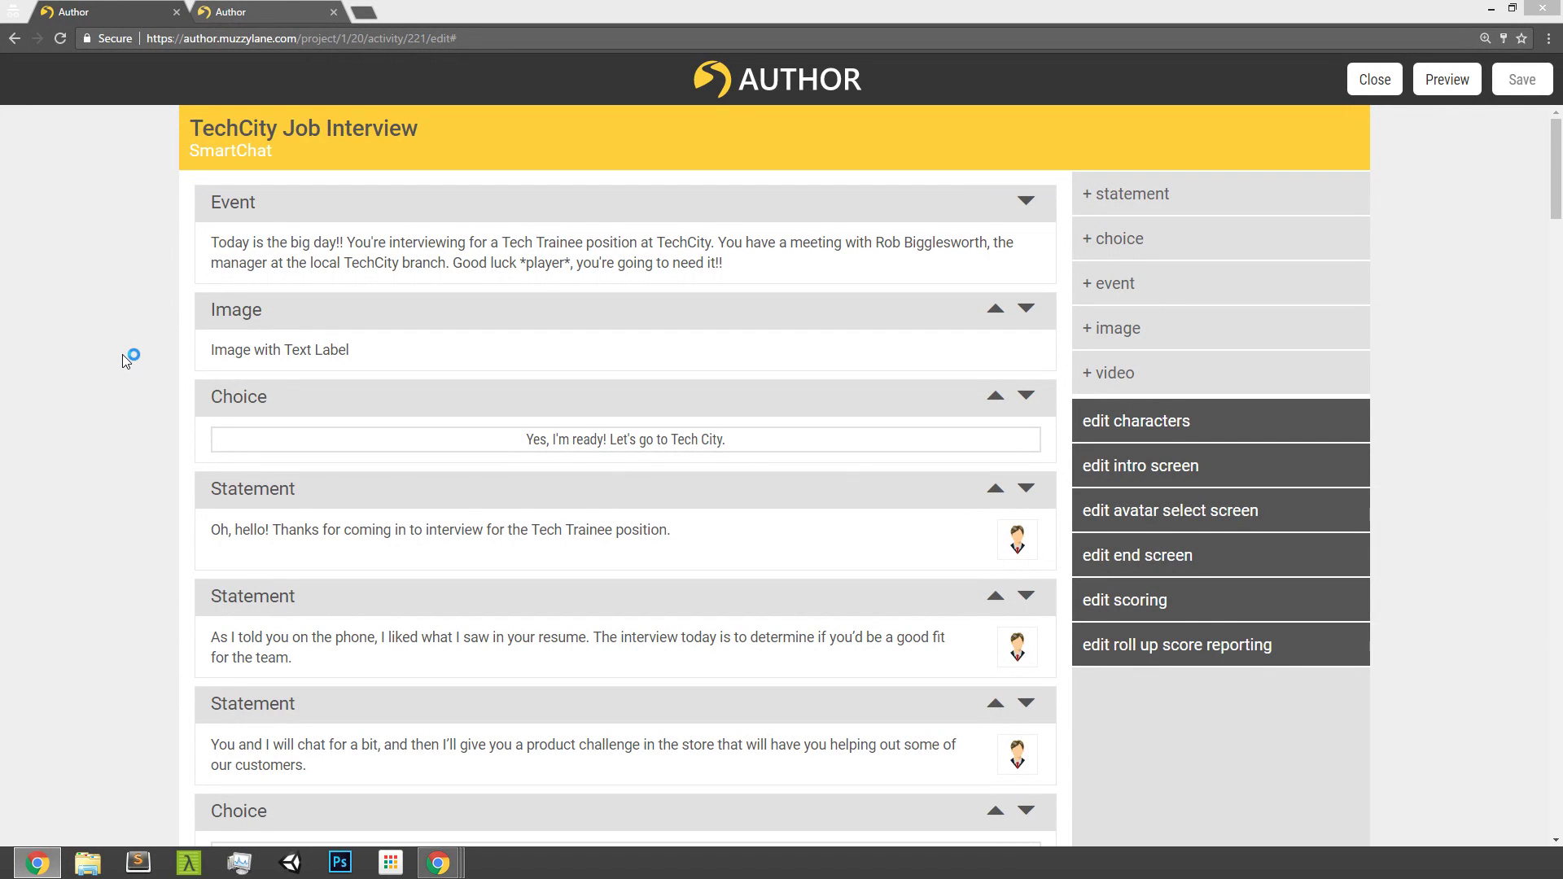
Step: Open the Edit Scoring settings listing the Professionalism and IT Knowledge score categories
left_click(1127, 600)
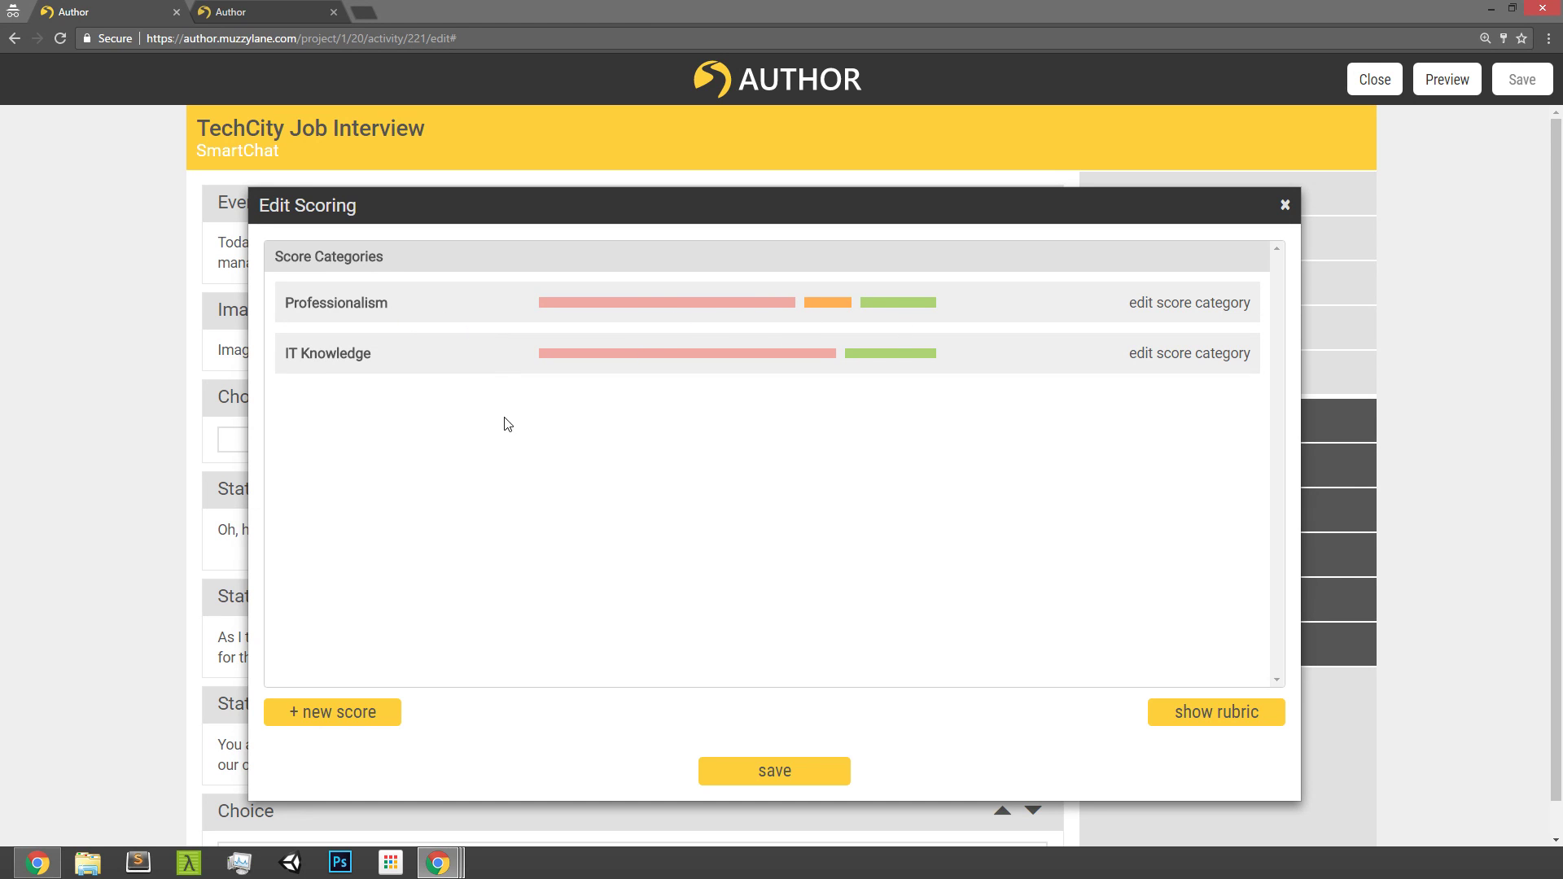
Step: Open Professionalism's details, showing starting value 0 and its 0–65% didn't-get-the-job band
left_click(435, 310)
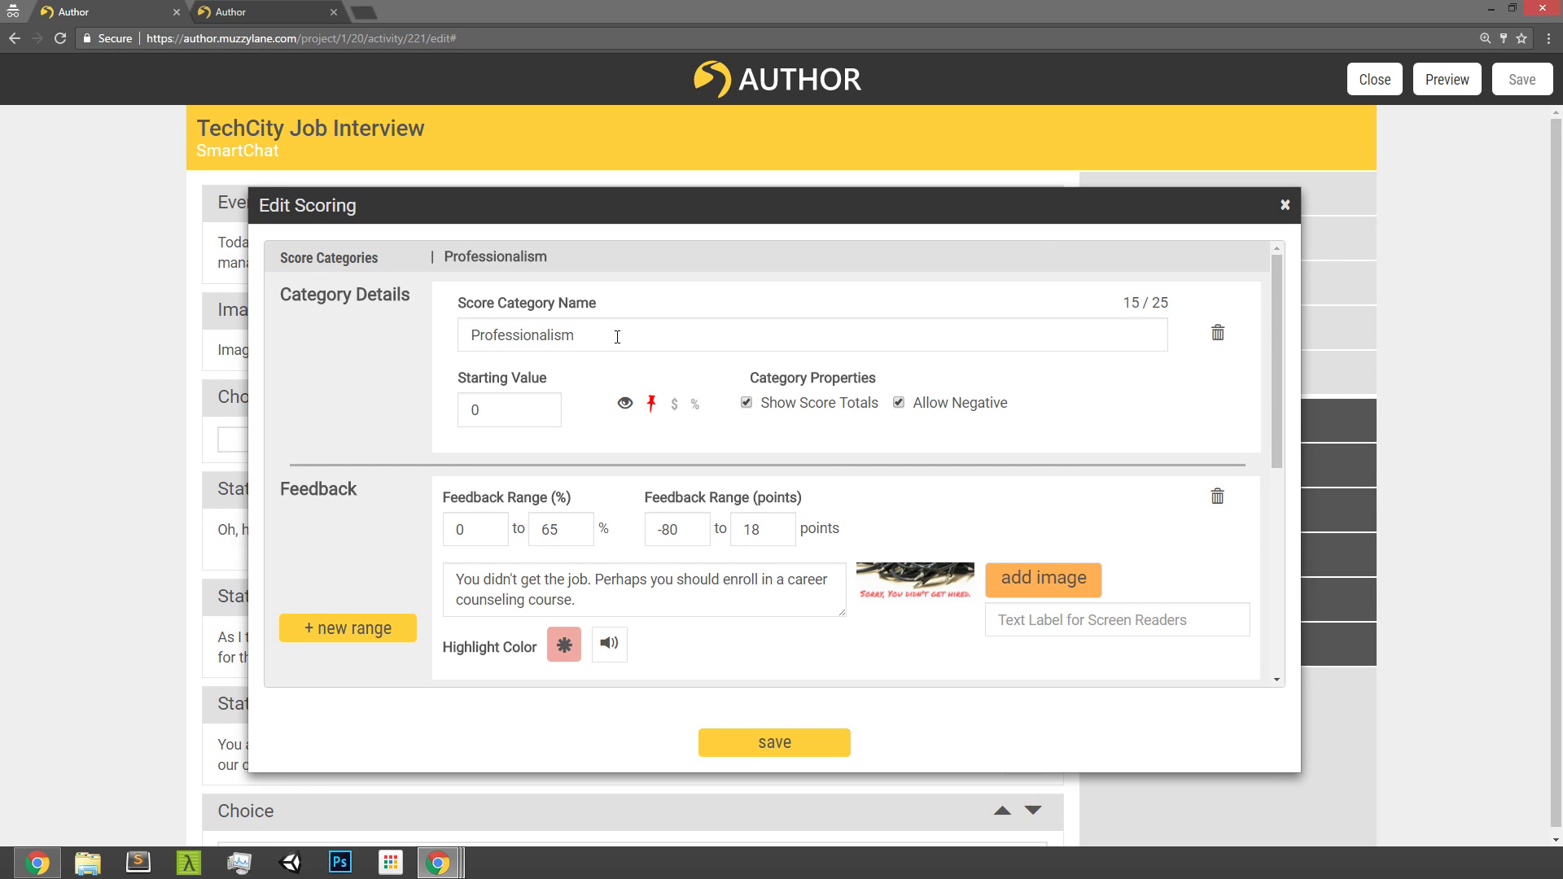
left_click(585, 339)
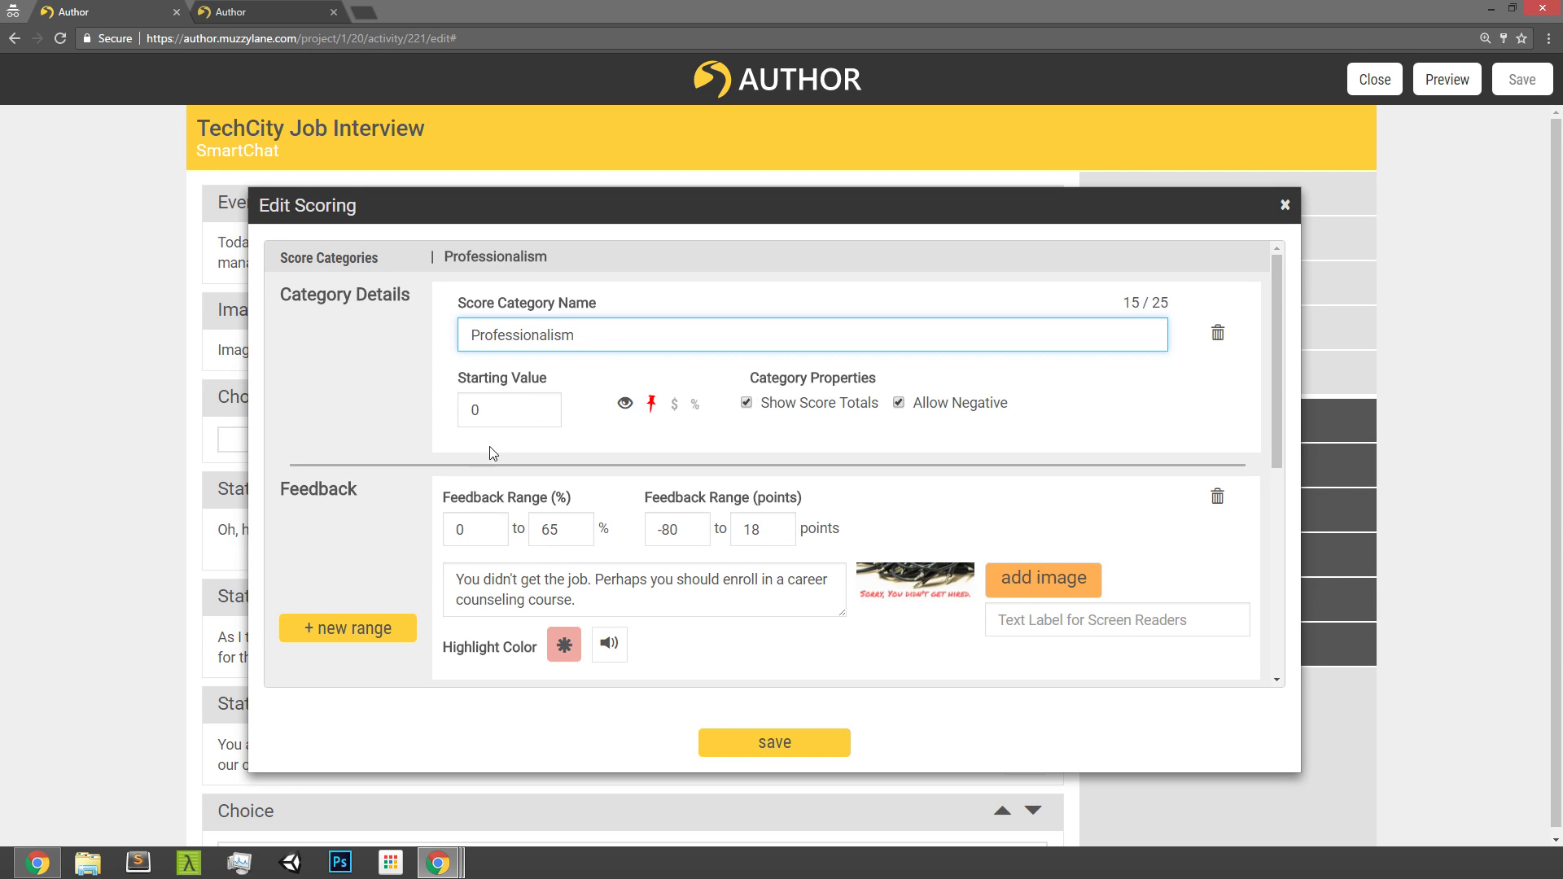
left_click(625, 404)
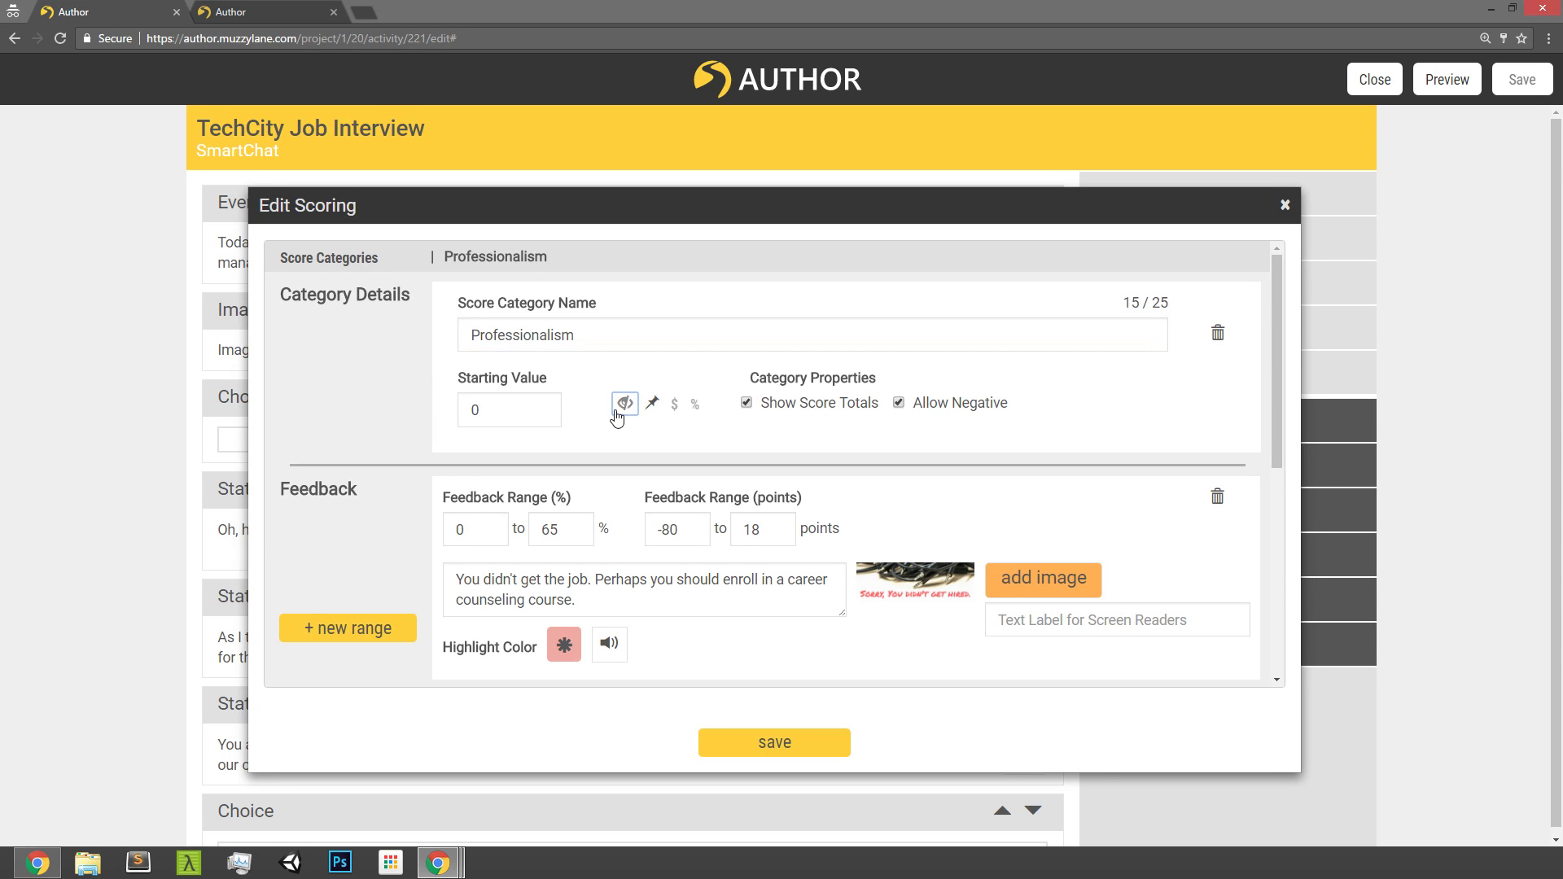
left_click(624, 411)
left_click(625, 411)
left_click(625, 411)
left_click(626, 407)
left_click(627, 410)
left_click(626, 408)
left_click(651, 405)
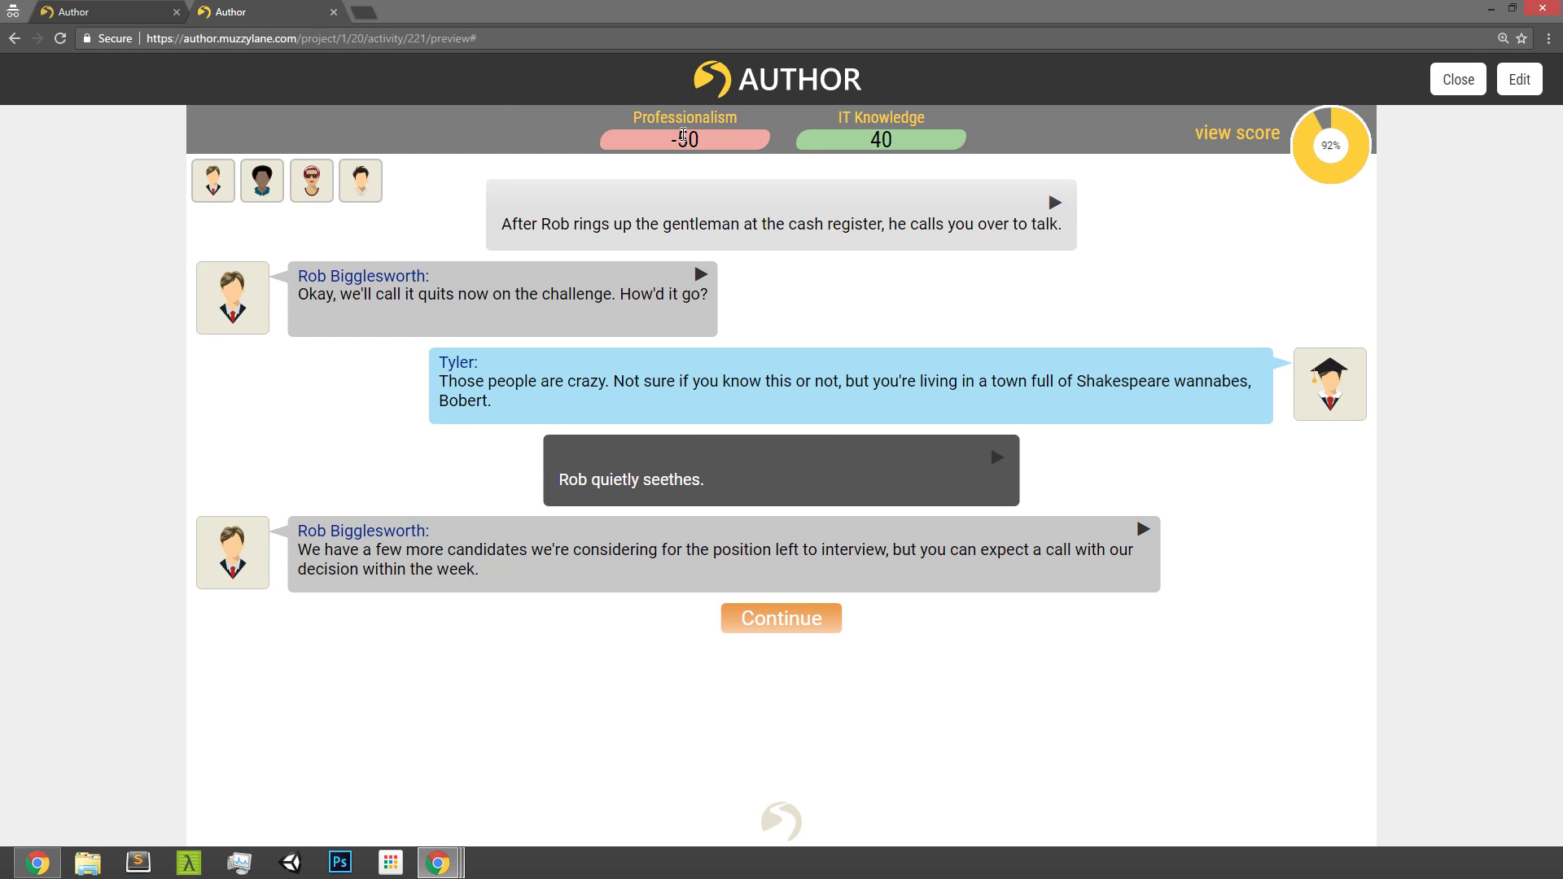
left_click(1239, 139)
left_click(102, 11)
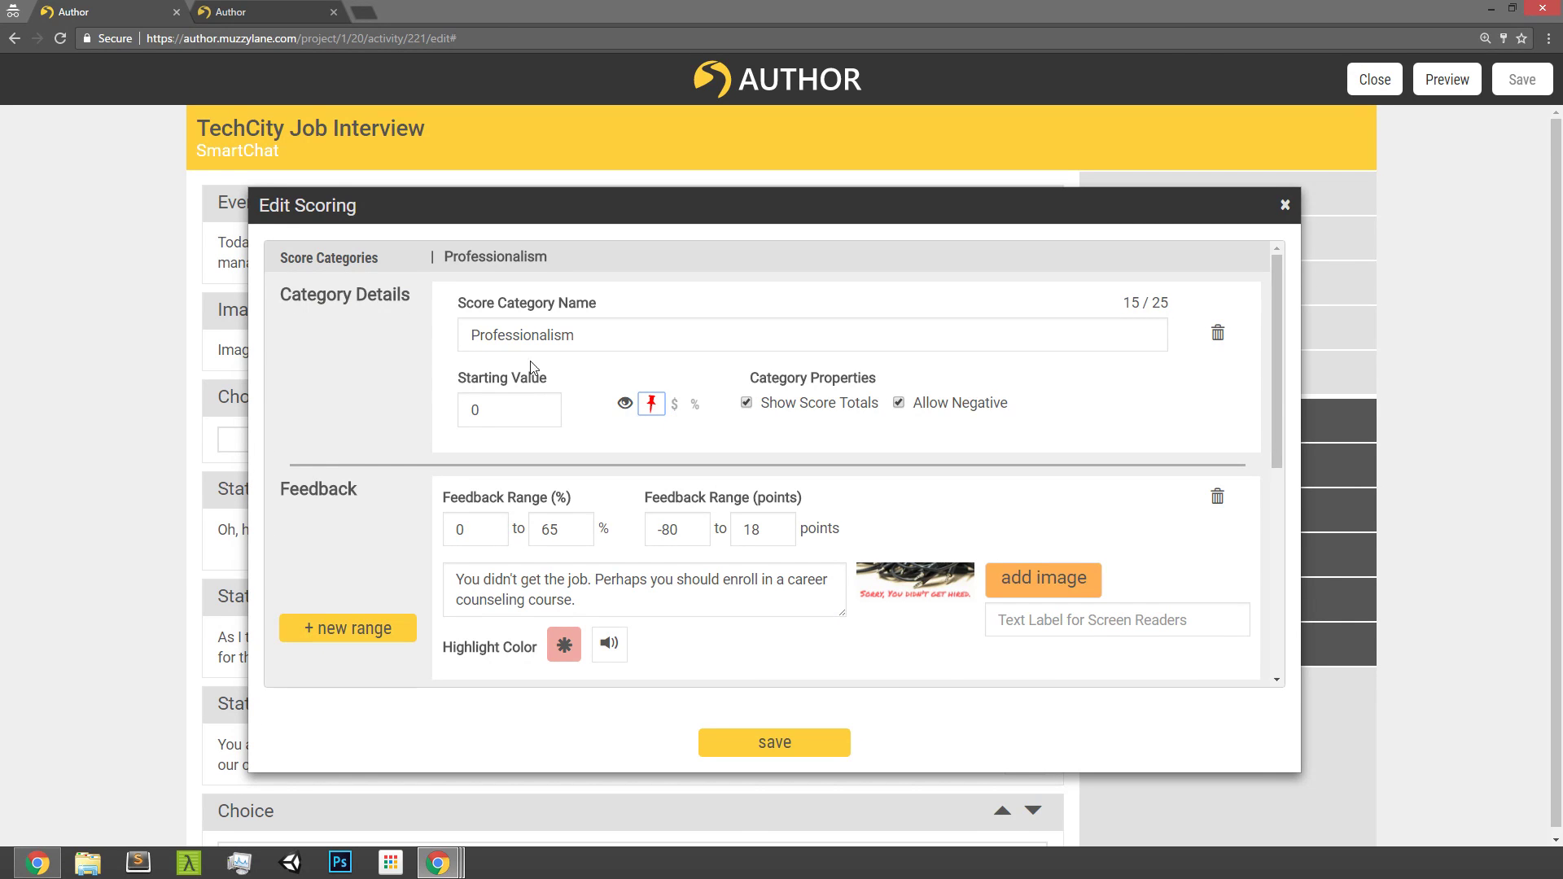
left_click(675, 406)
left_click(695, 404)
left_click(747, 403)
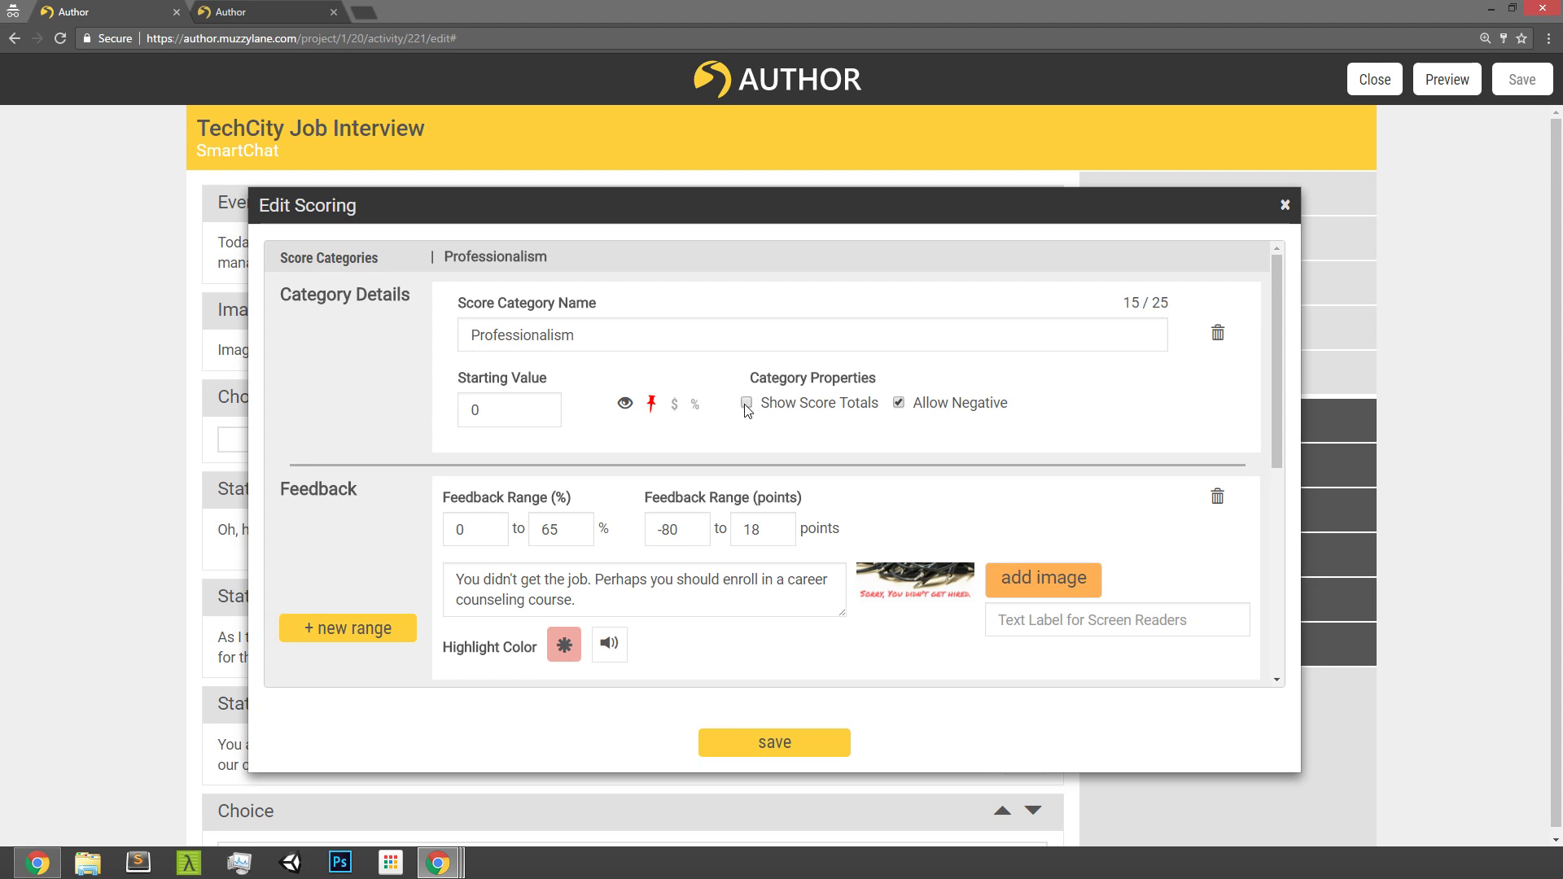
left_click(746, 406)
scroll(859, 409, "down", 1)
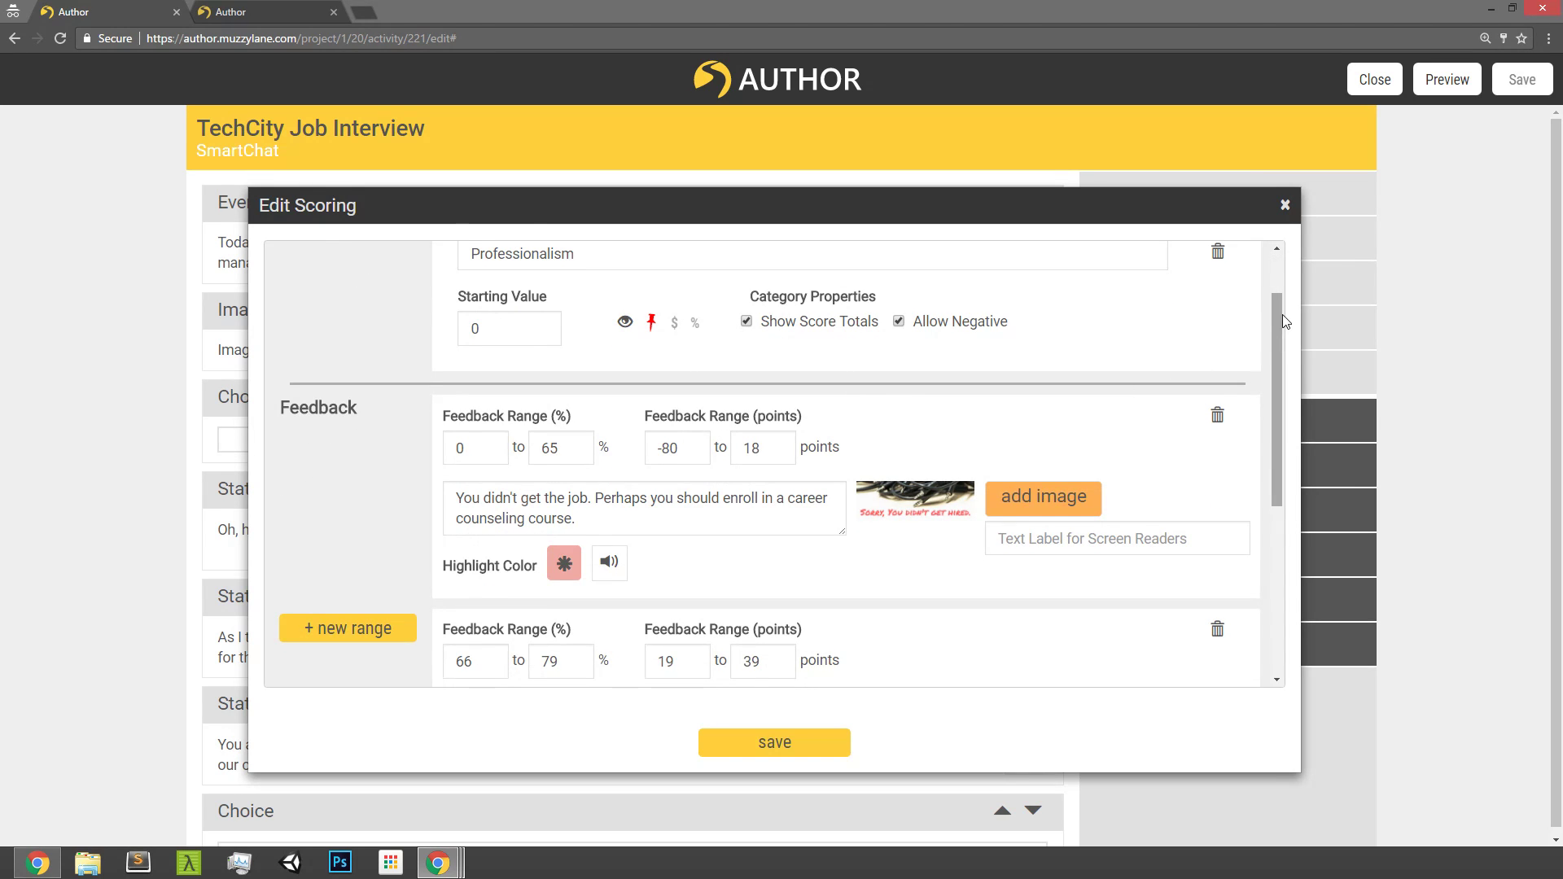
scroll(1283, 320, "up", 1)
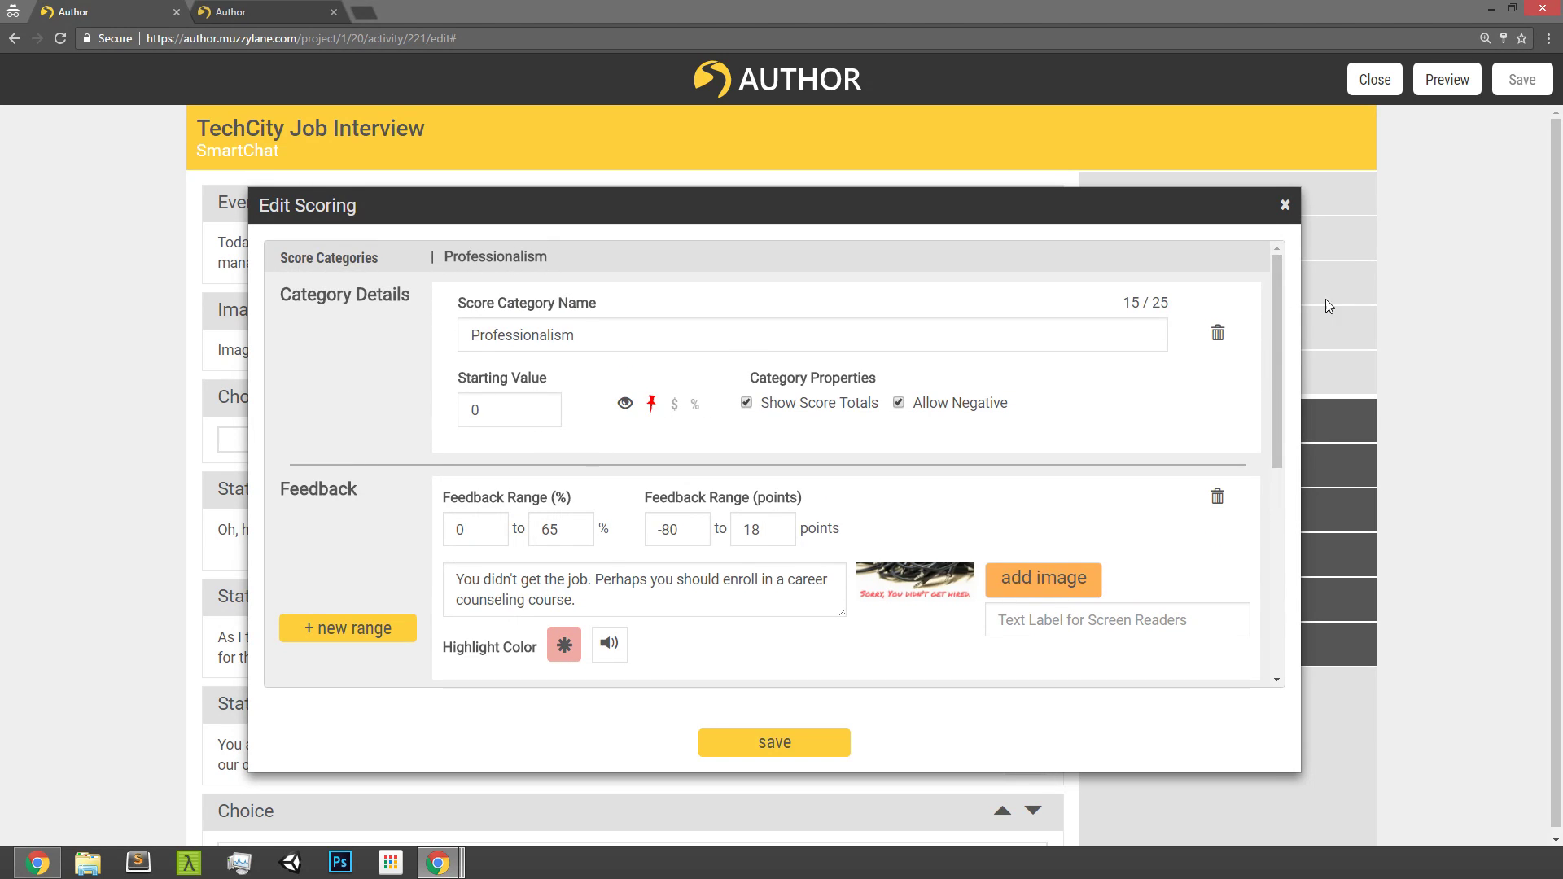
triple_click(1268, 287)
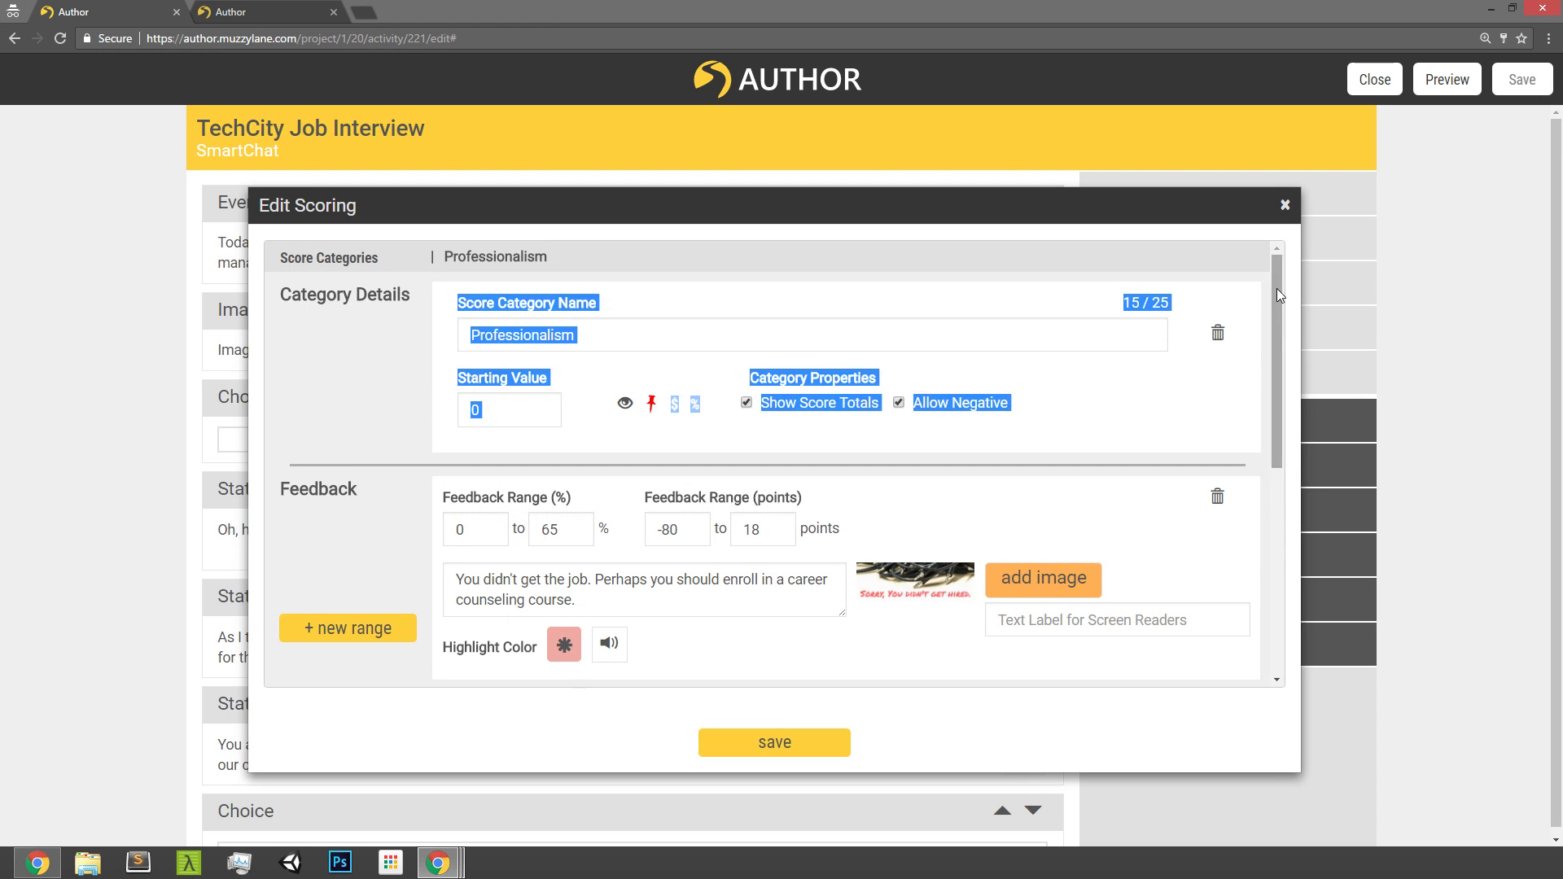
left_click_drag(1280, 301, 1275, 407)
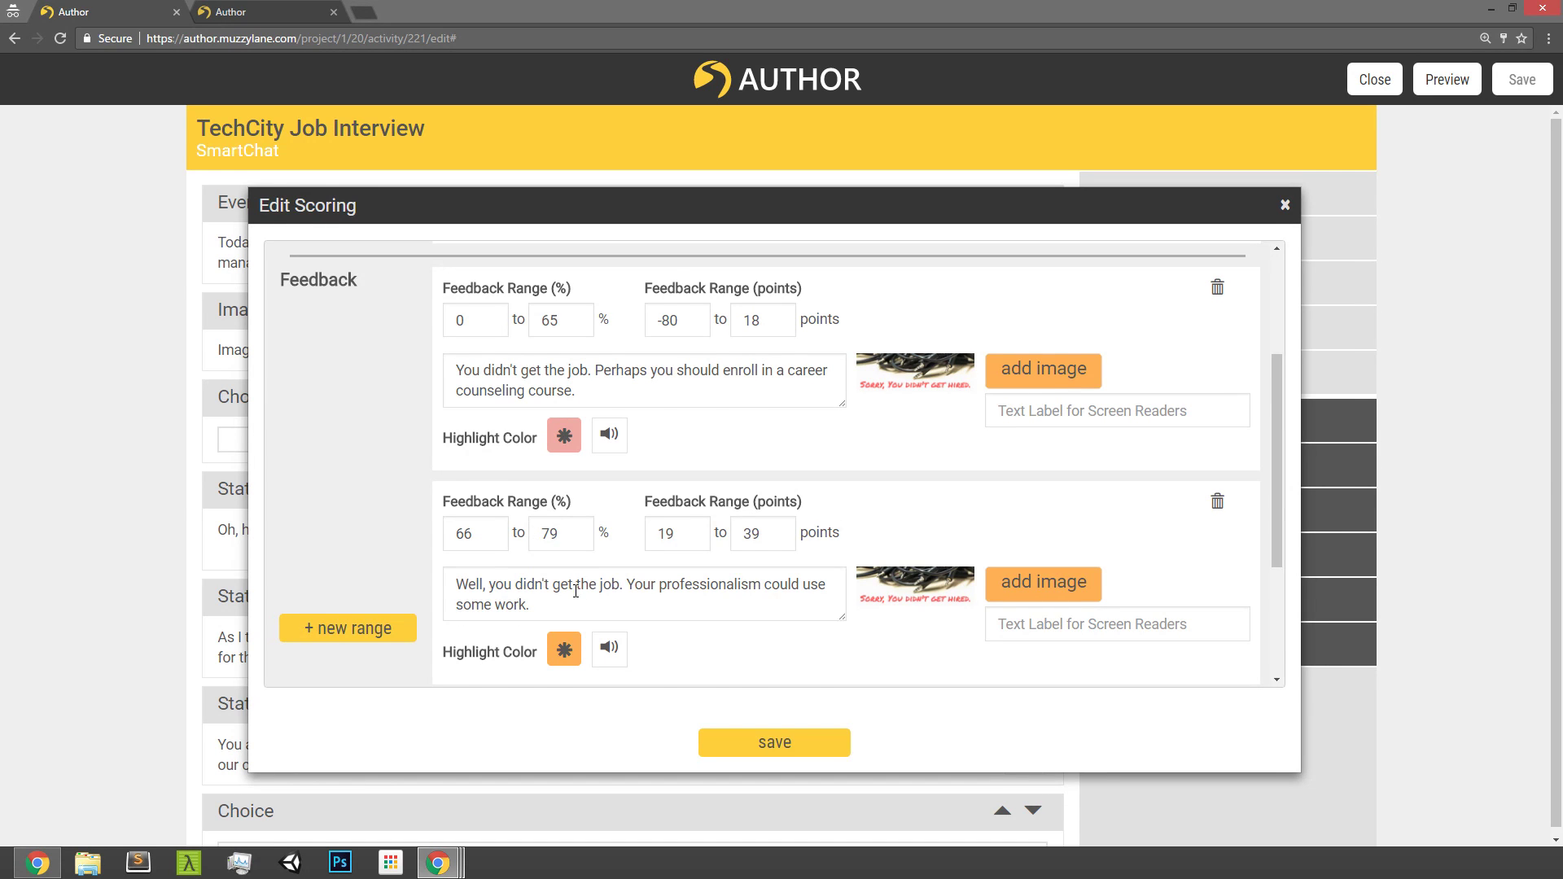
scroll(559, 585, "down", 3)
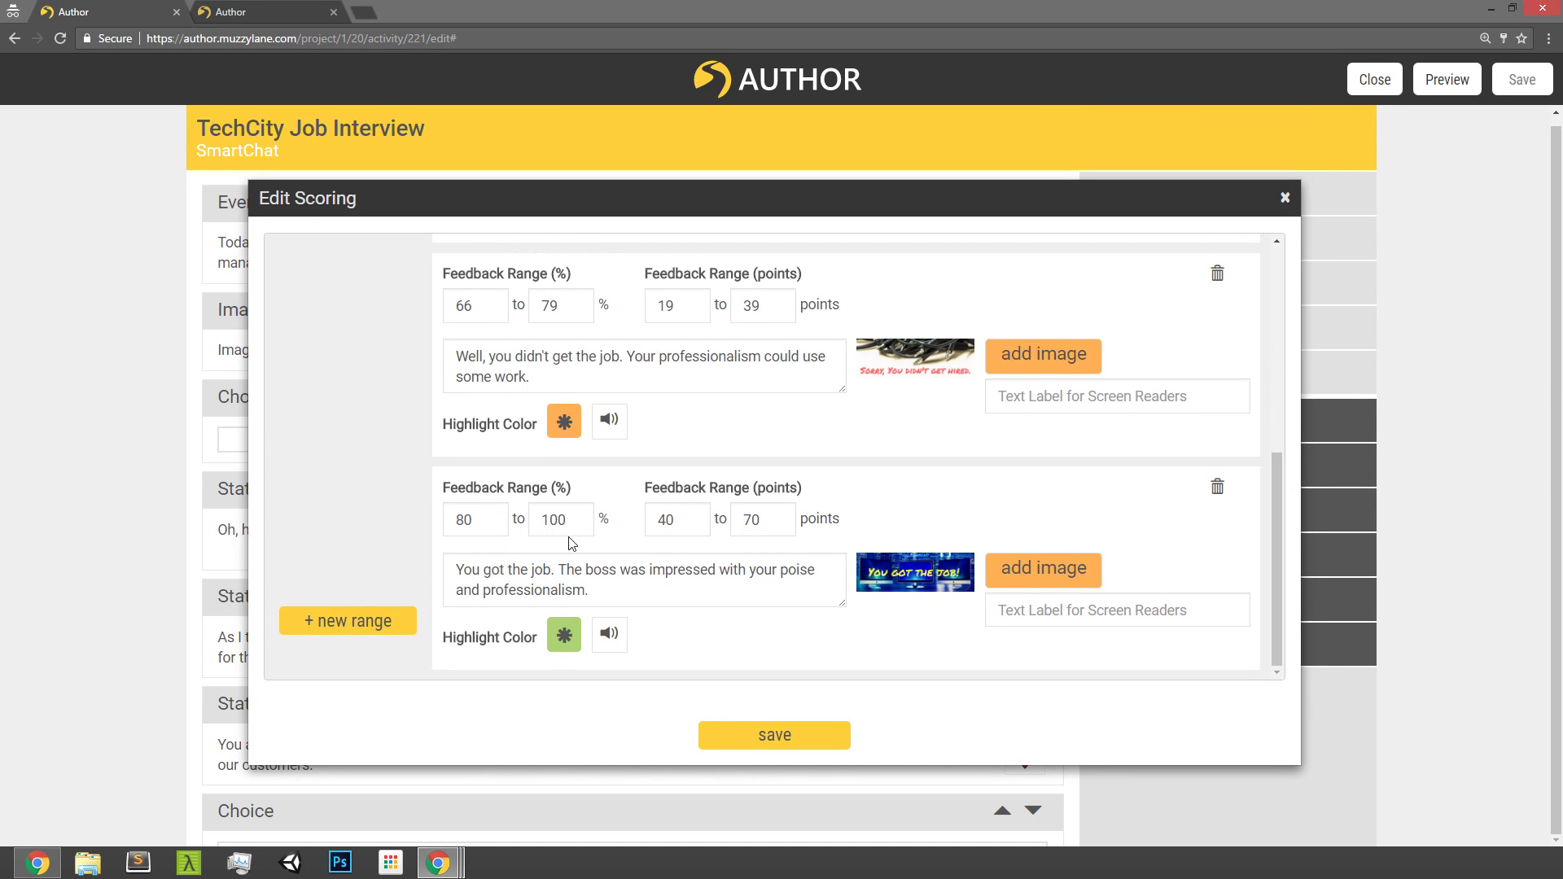
scroll(492, 555, "up", 5)
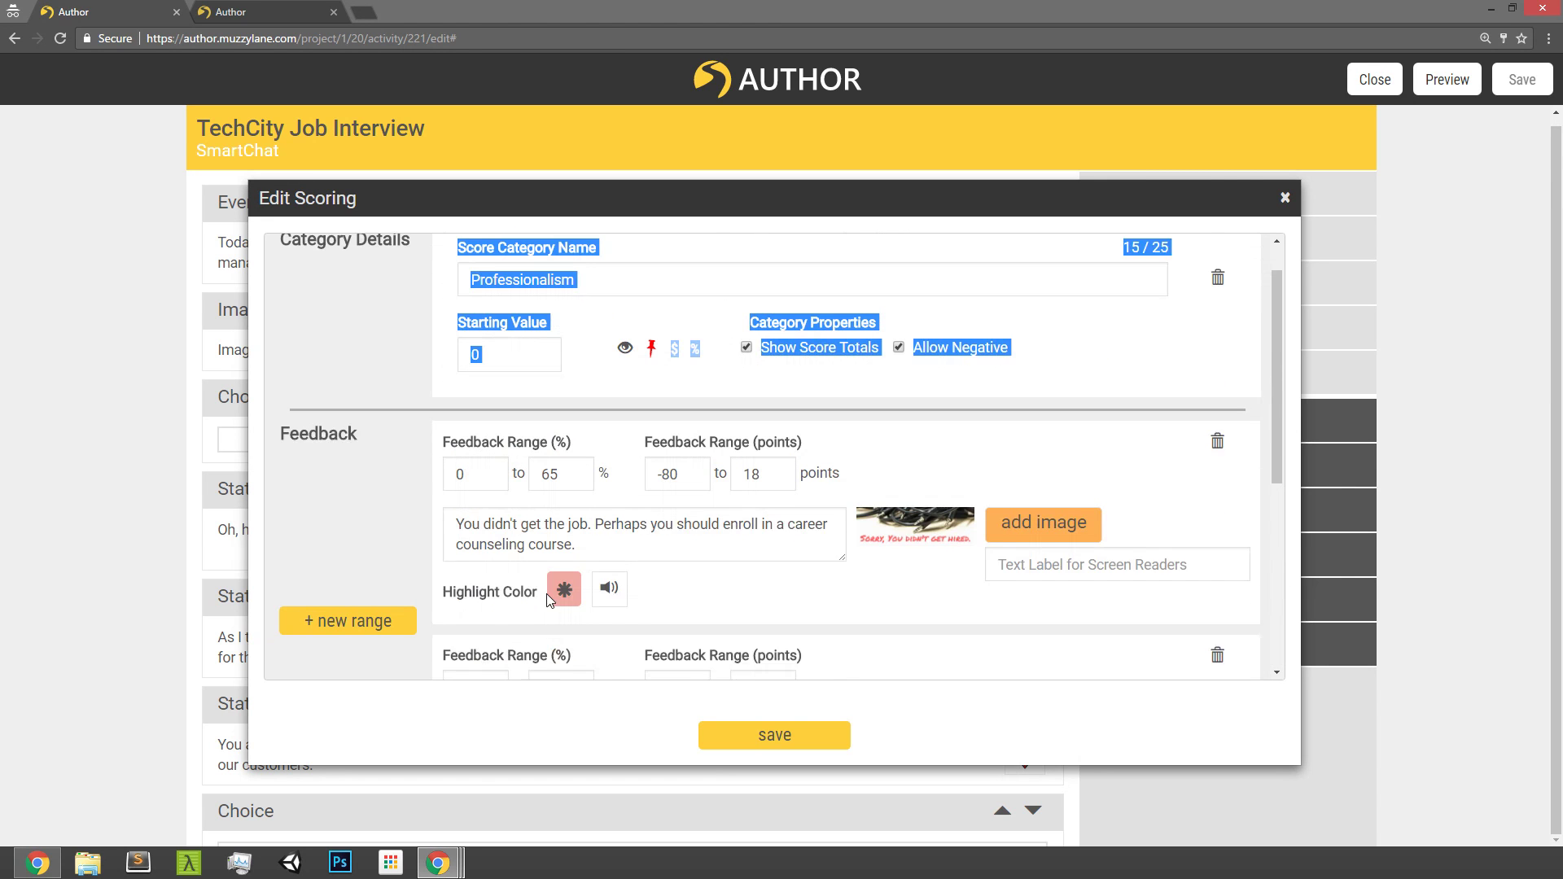
scroll(682, 567, "down", 1)
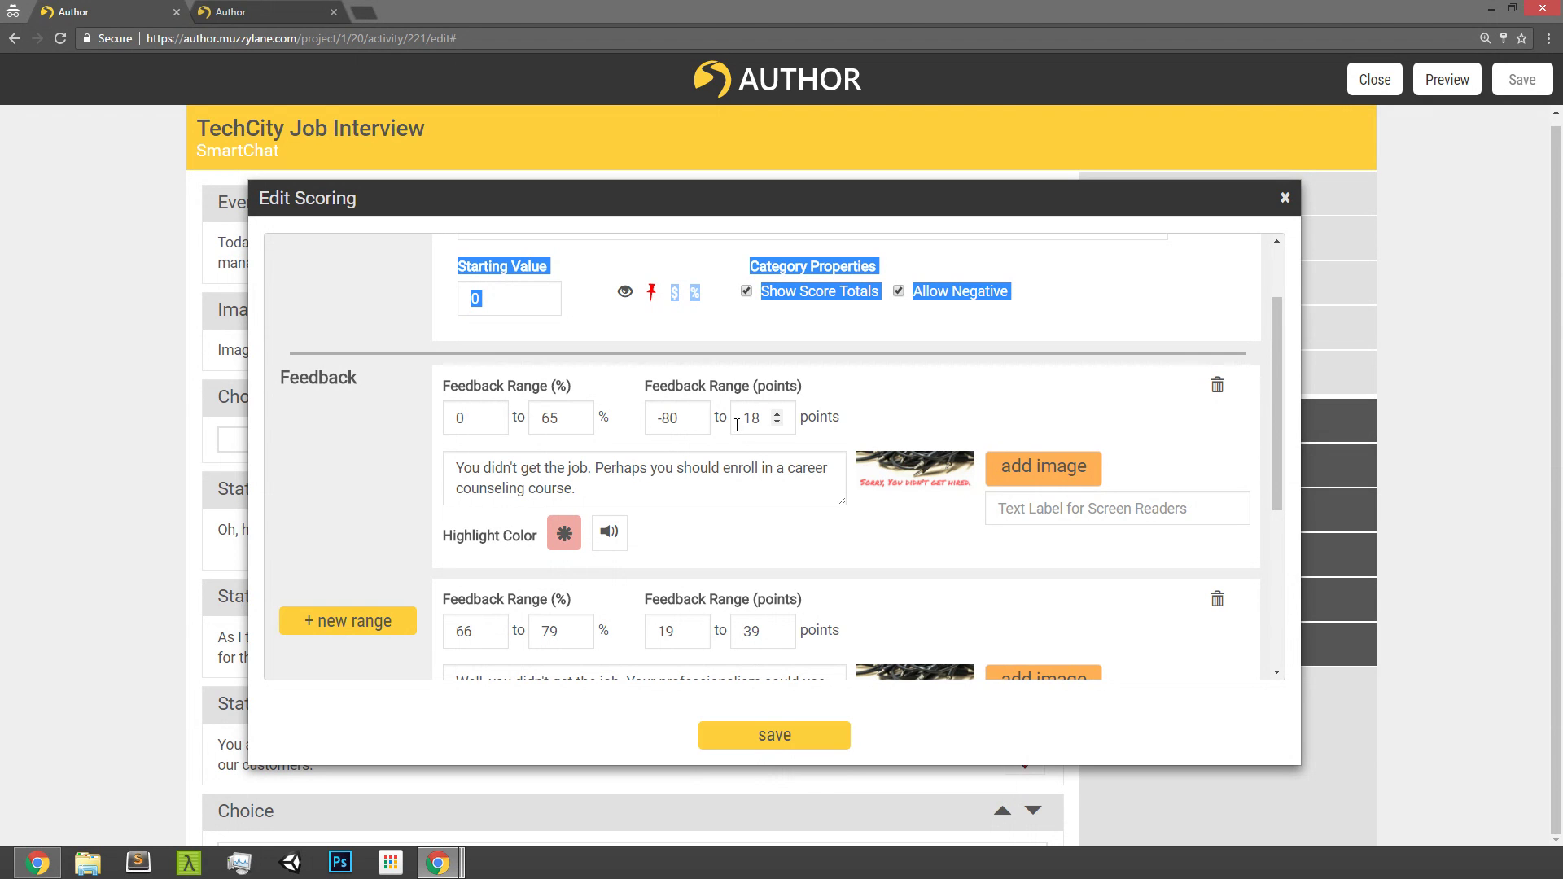
scroll(635, 440, "down", 1)
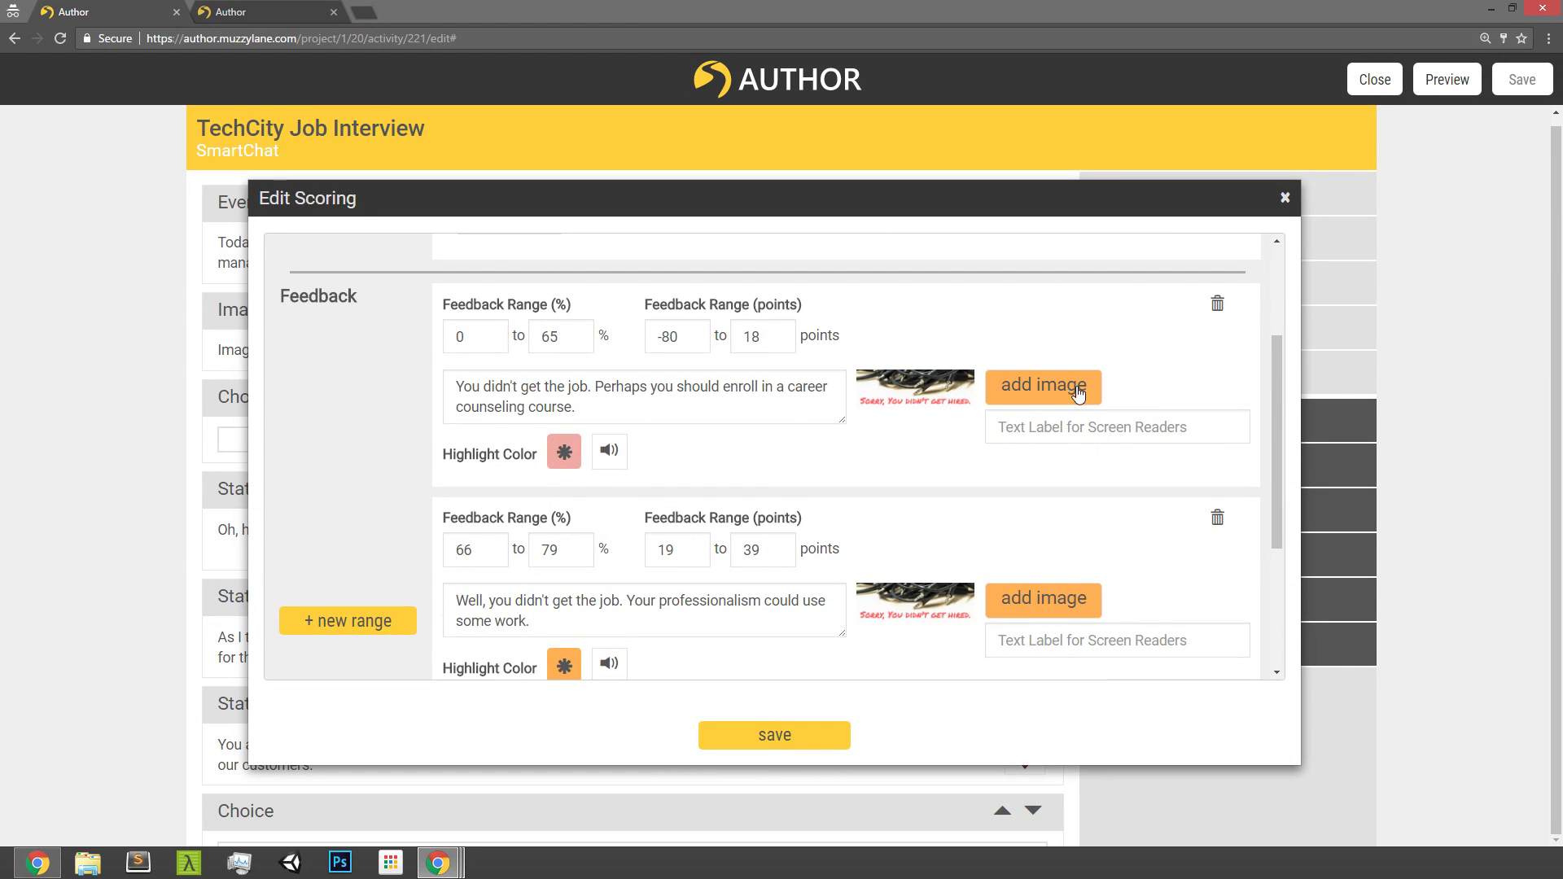
Step: Check the first range's feedback message, then return to the preview showing Professionalism -50 and IT Knowledge 40
scroll(690, 409, "up", 2)
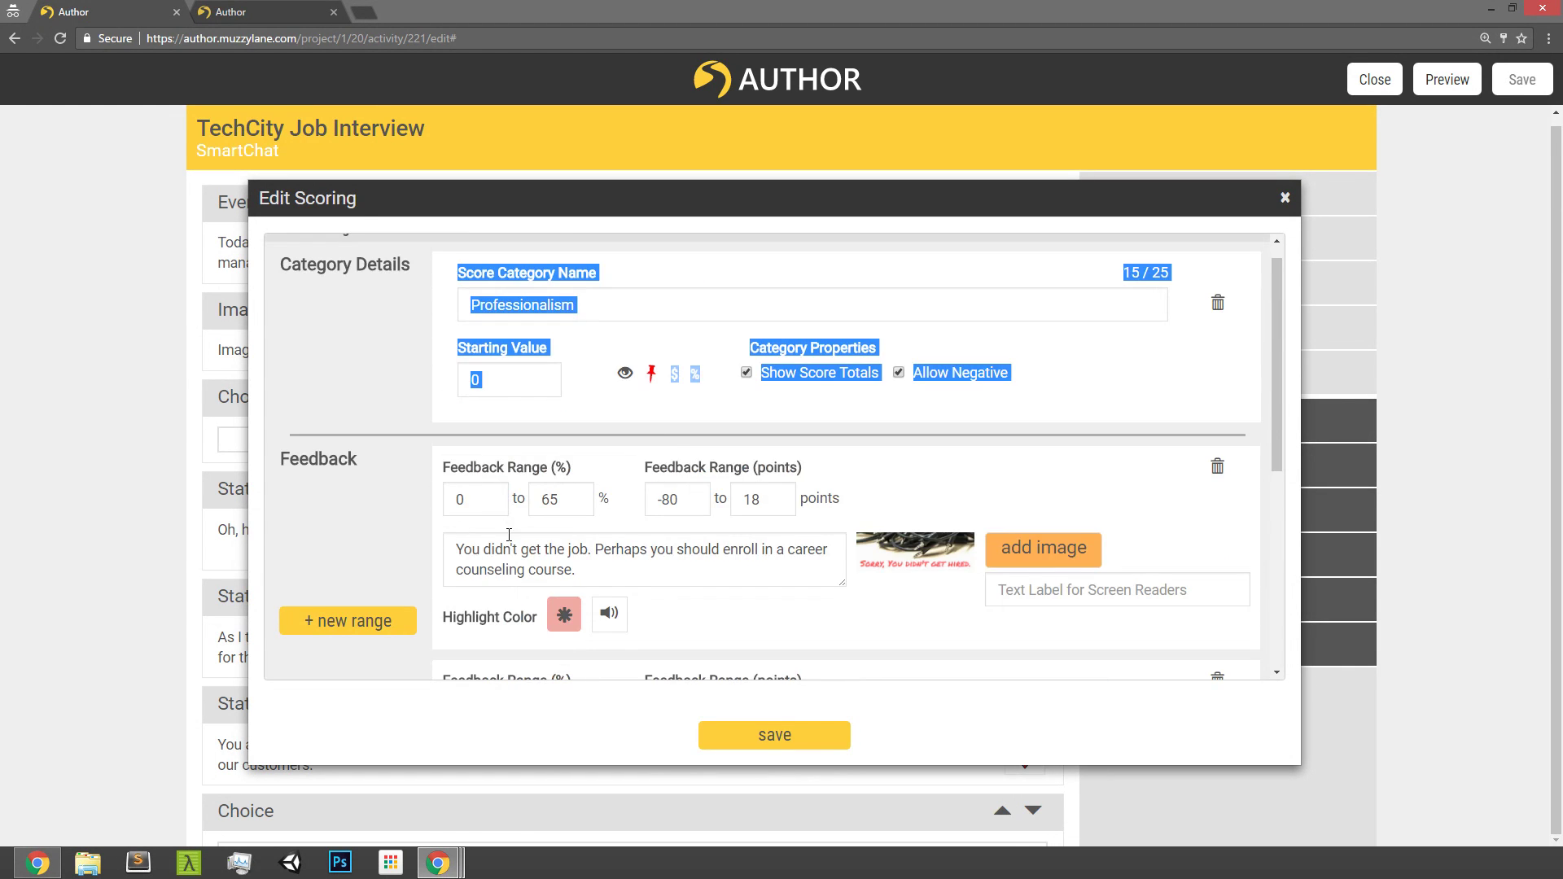
left_click(461, 549)
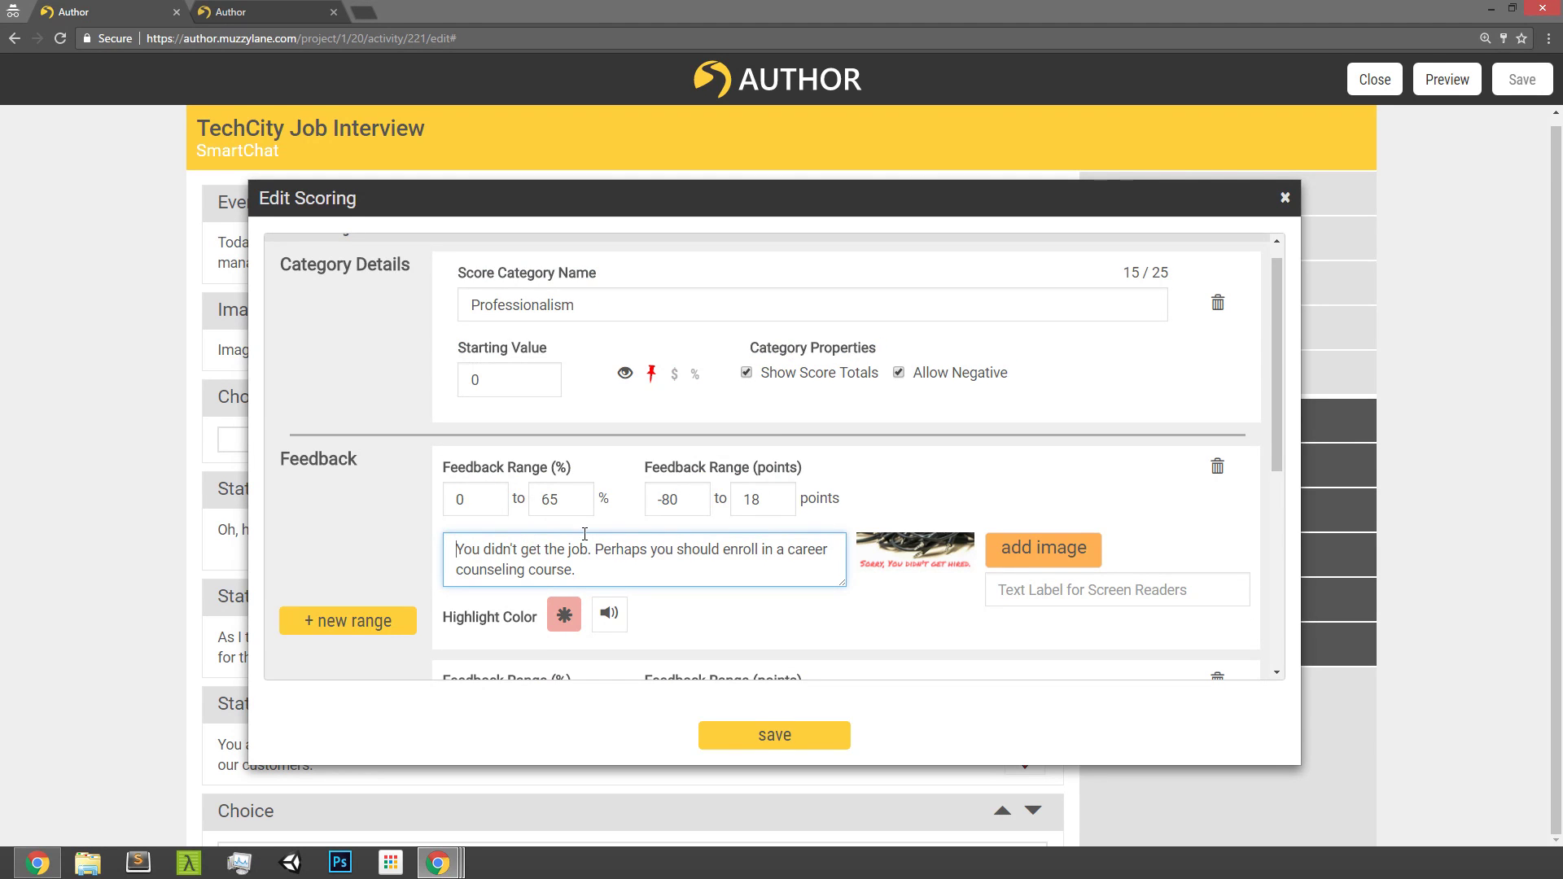
scroll(584, 534, "down", 2)
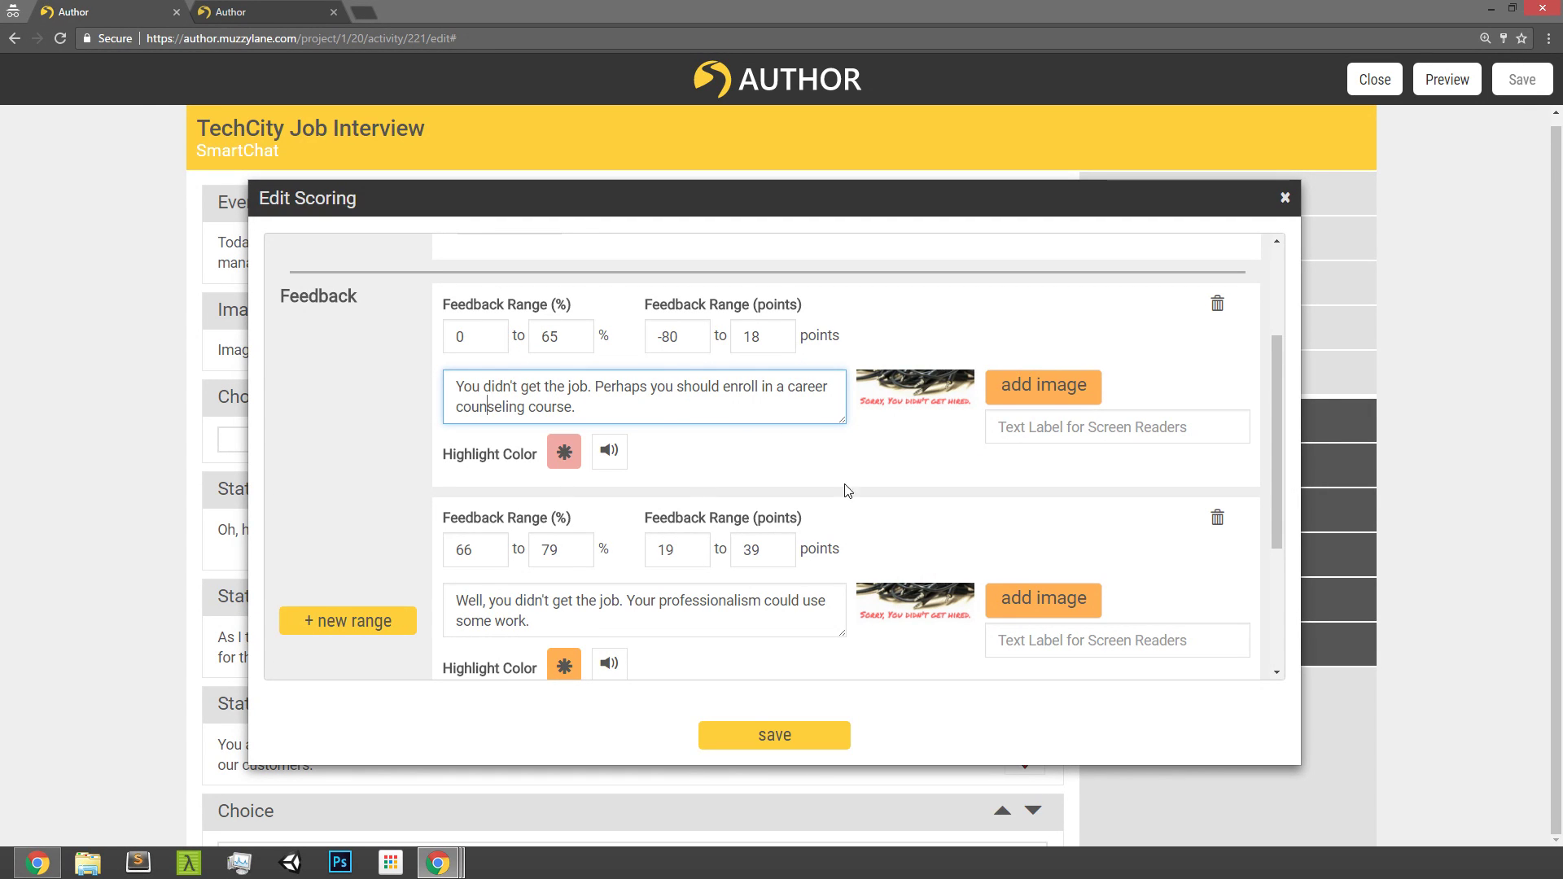
left_click(565, 456)
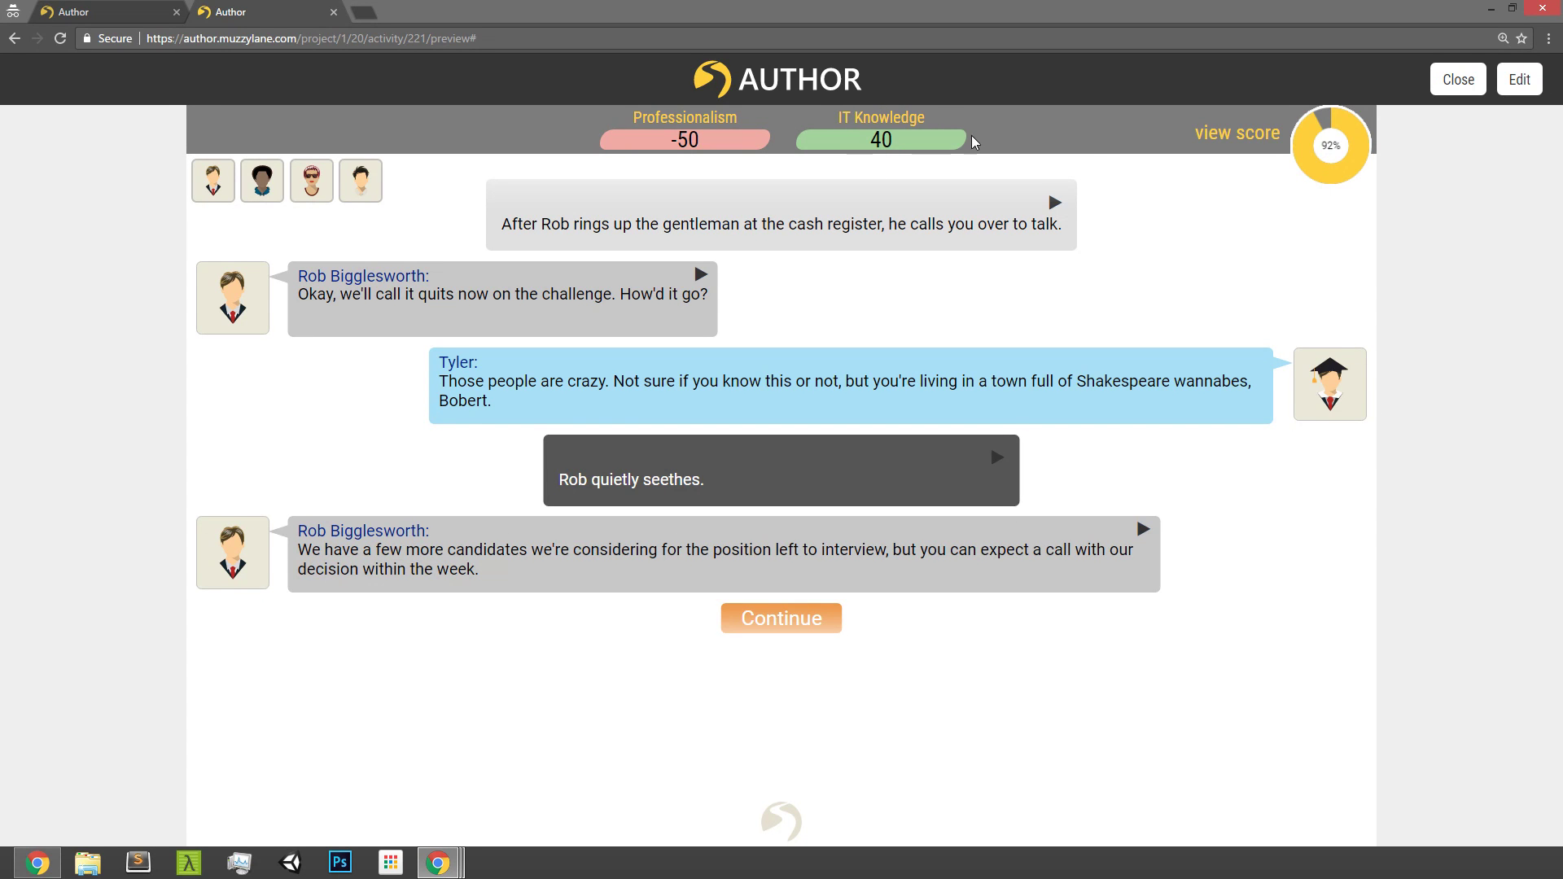
Step: Check the preview's per-category score totals, then return to Professionalism's 0–65% and 66–79% feedback bands
mouse_move(1236, 195)
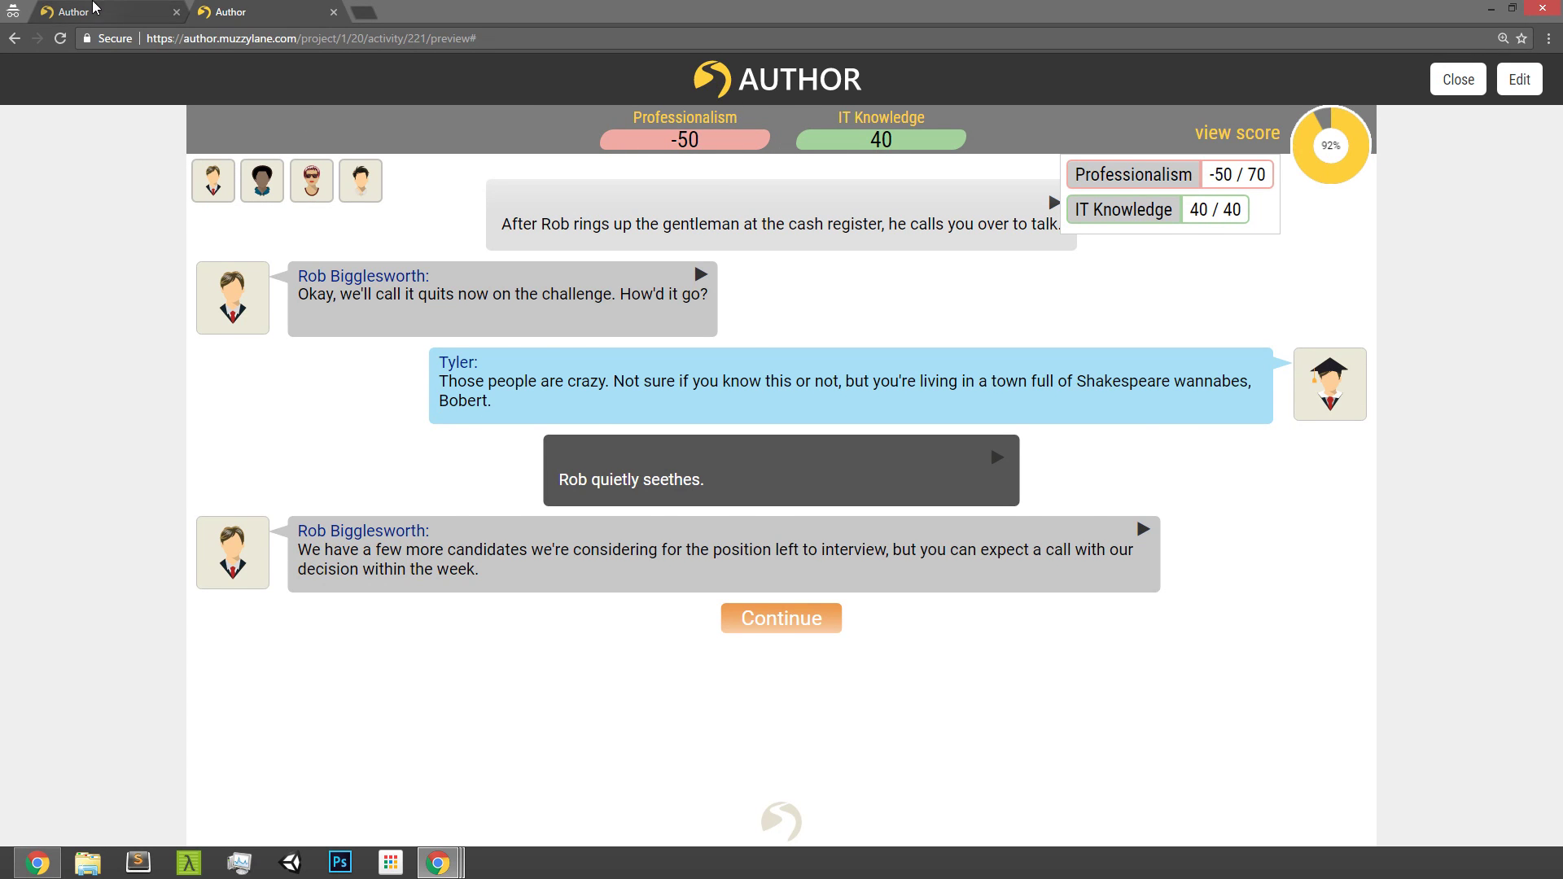
left_click(93, 9)
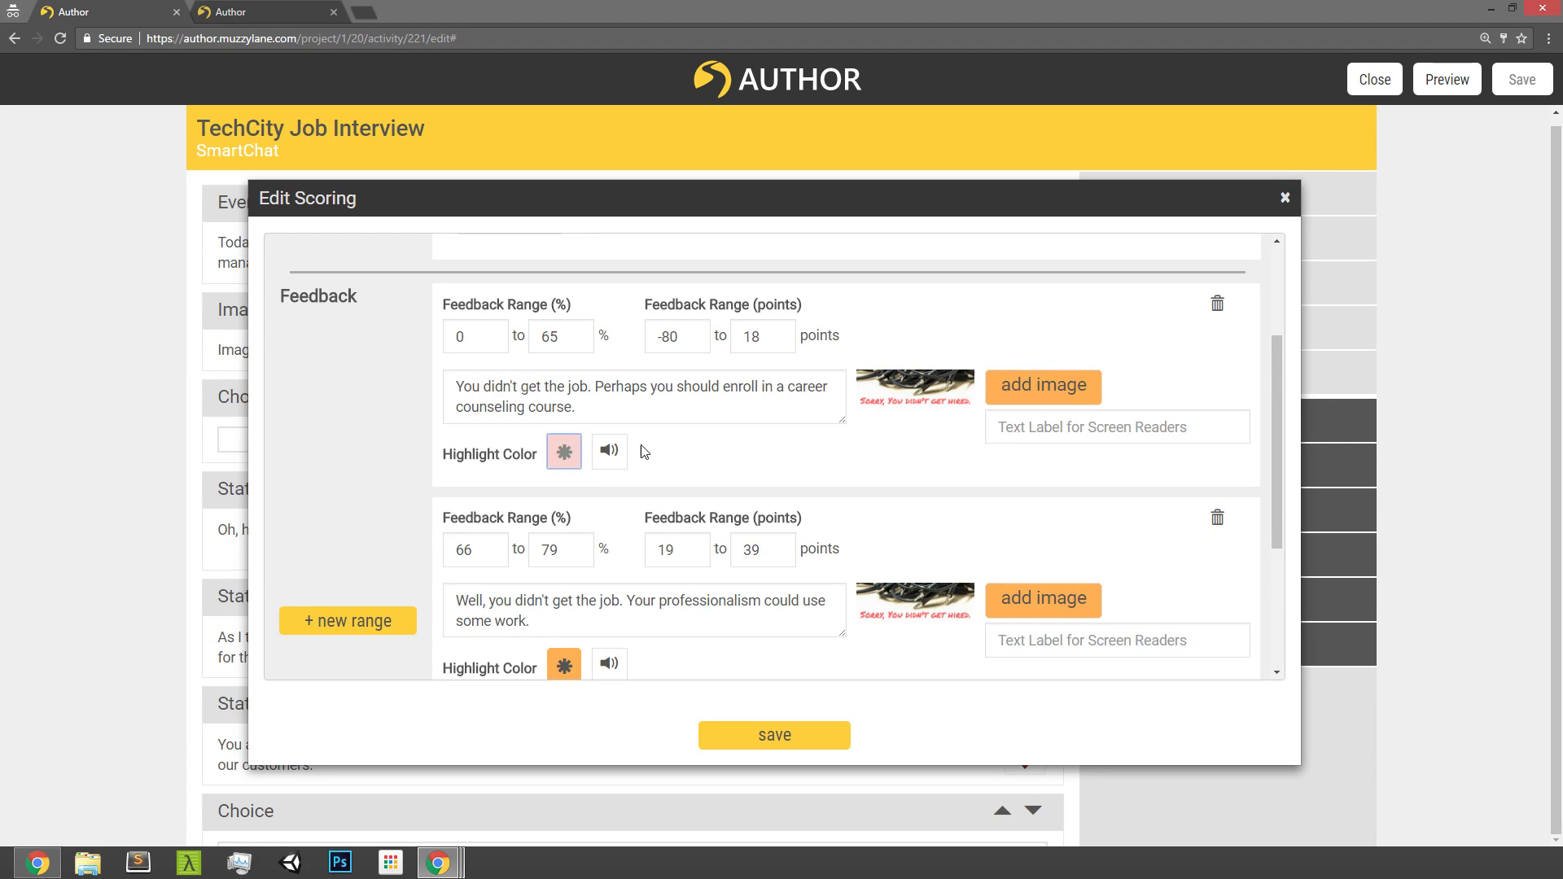
left_click(568, 458)
left_click(570, 468)
left_click(566, 462)
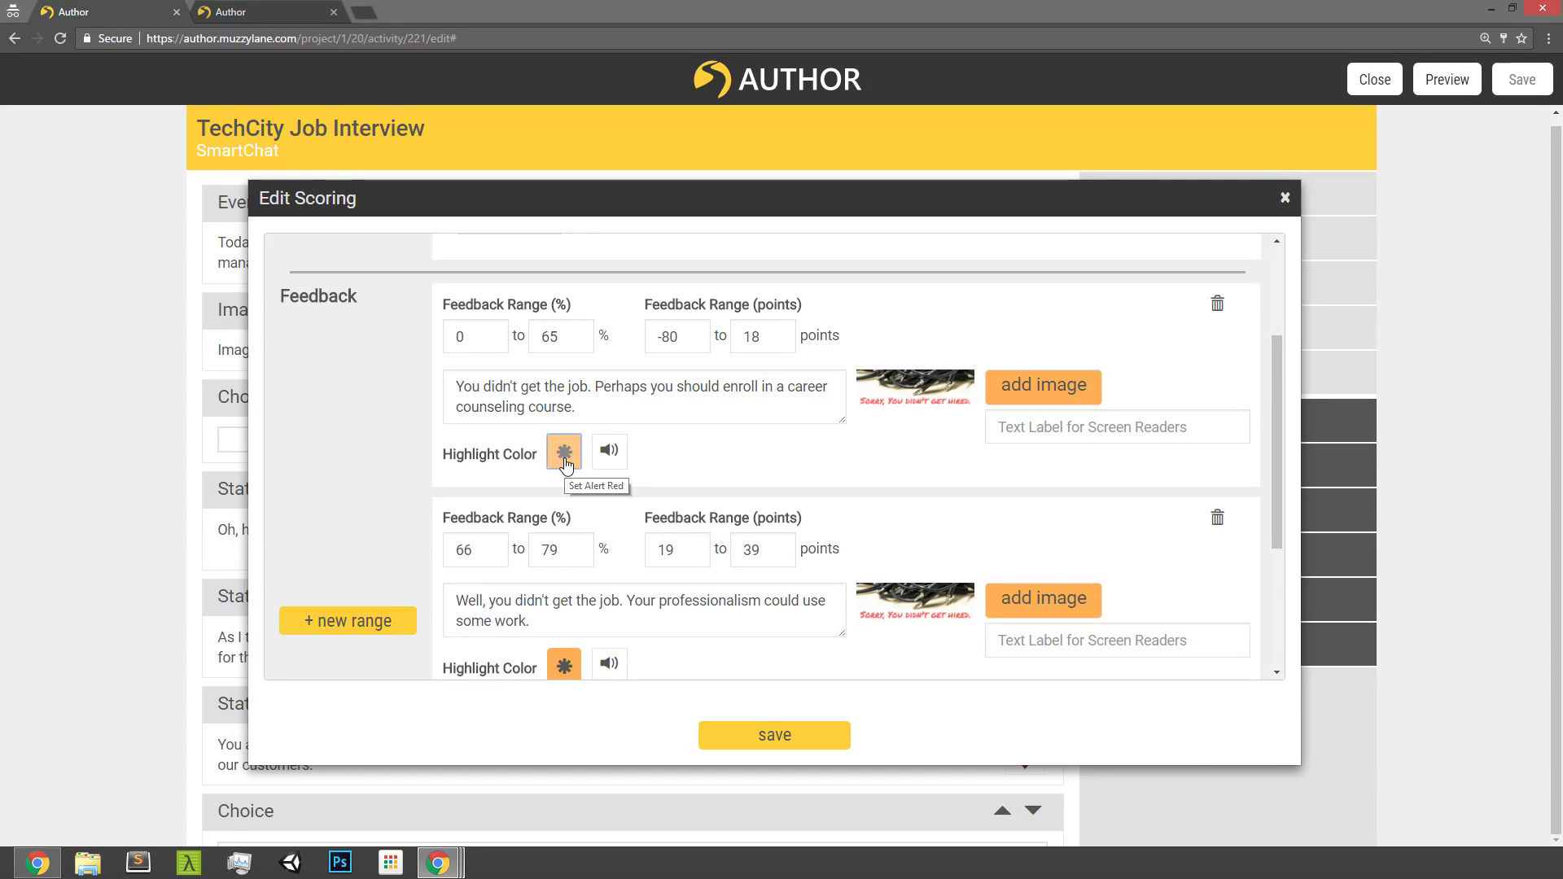
left_click(566, 463)
scroll(765, 440, "down", 2)
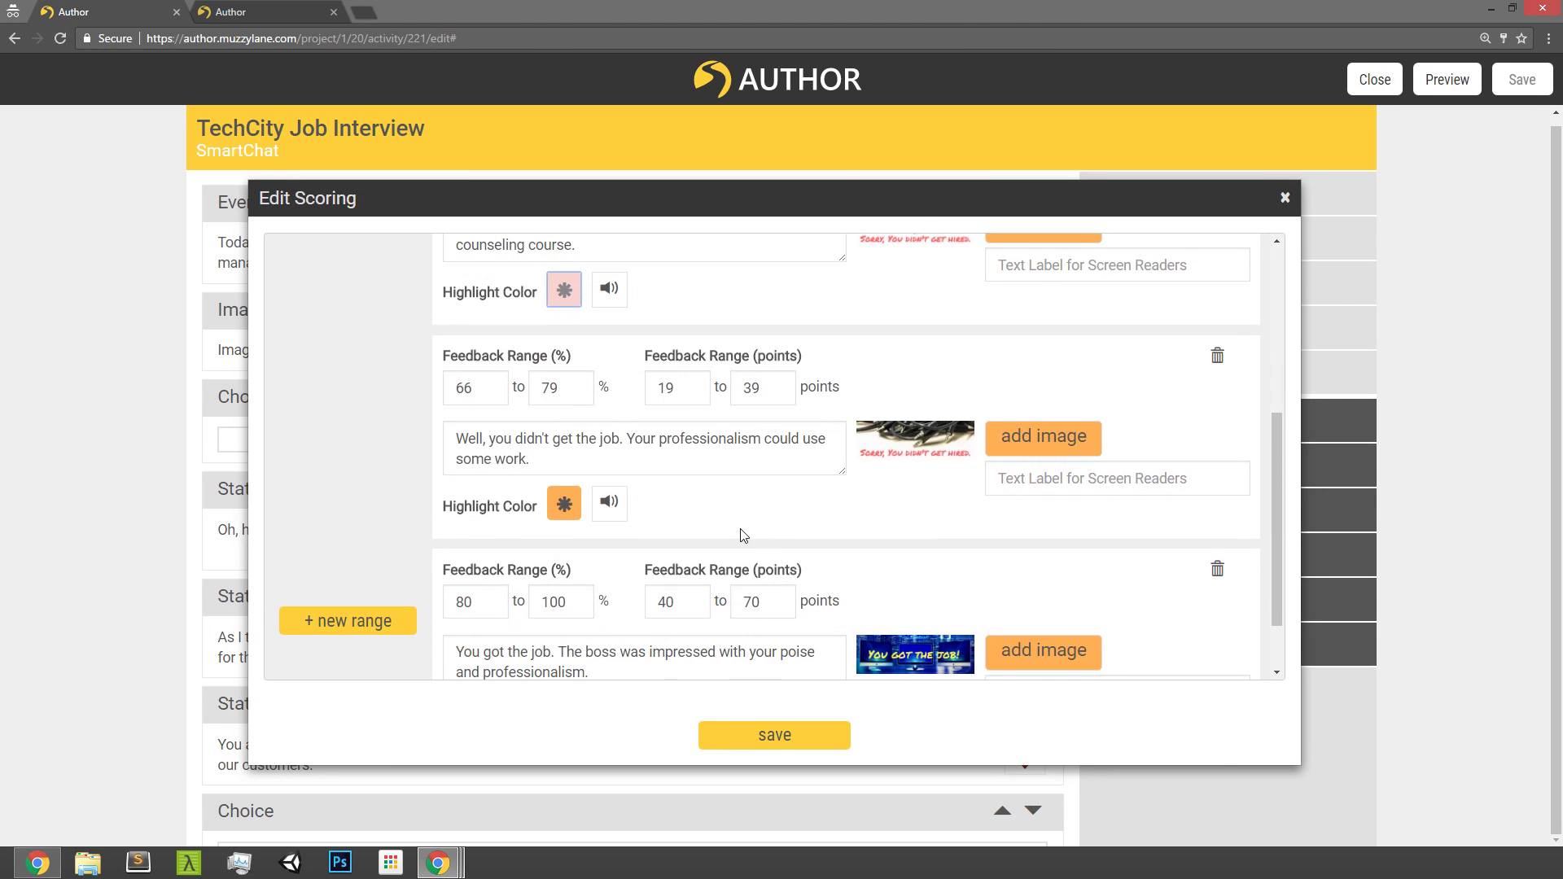
scroll(743, 535, "up", 2)
scroll(773, 548, "down", 3)
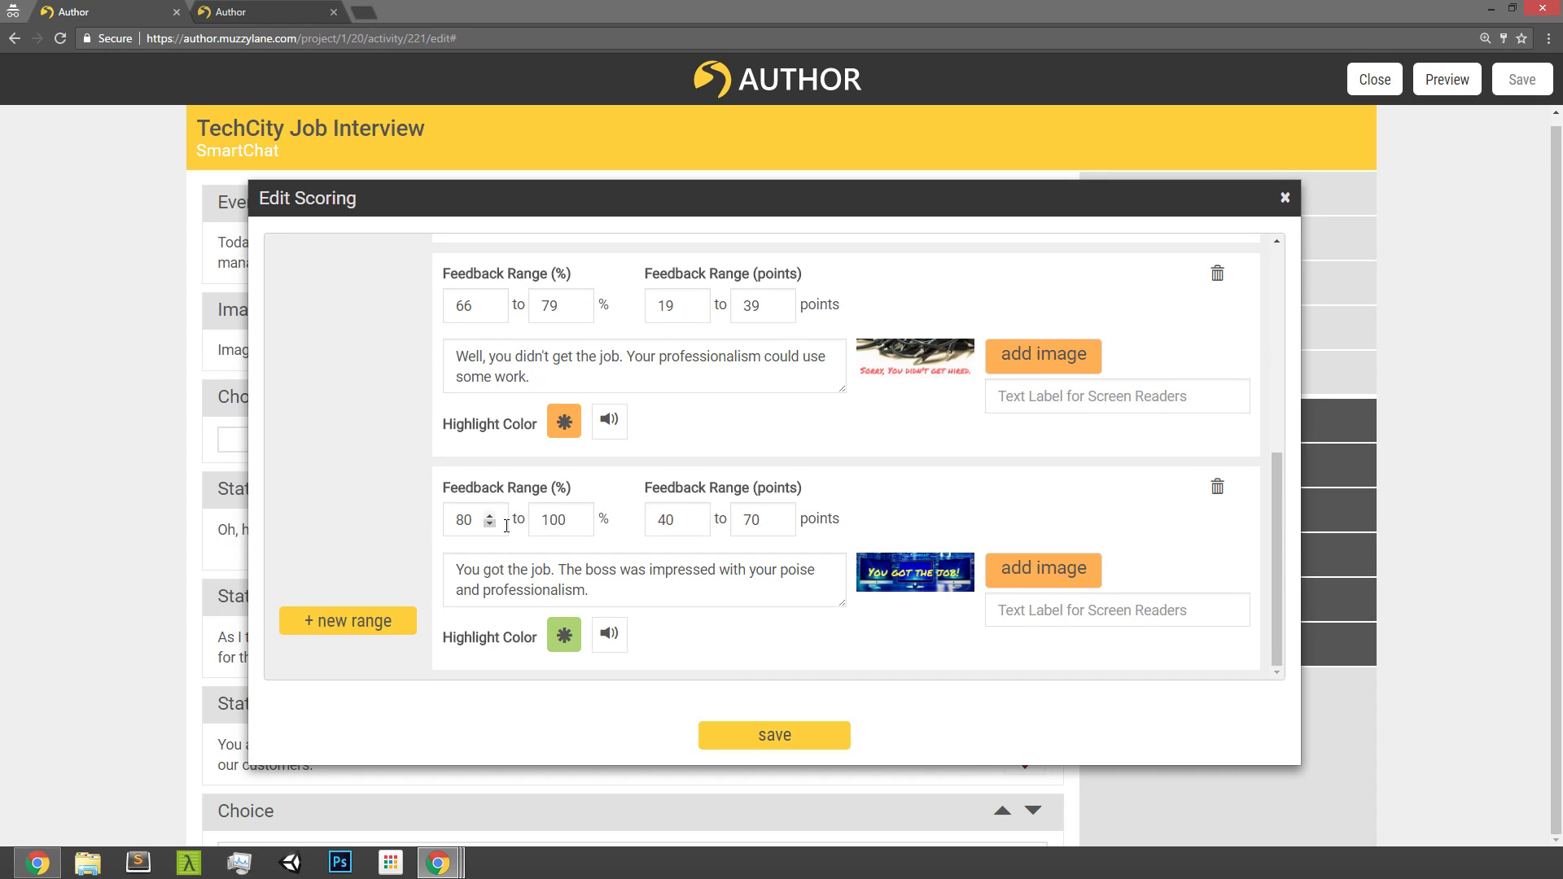
Step: Cancel the file picker, review Professionalism's three feedback ranges, and save the category
left_click(611, 421)
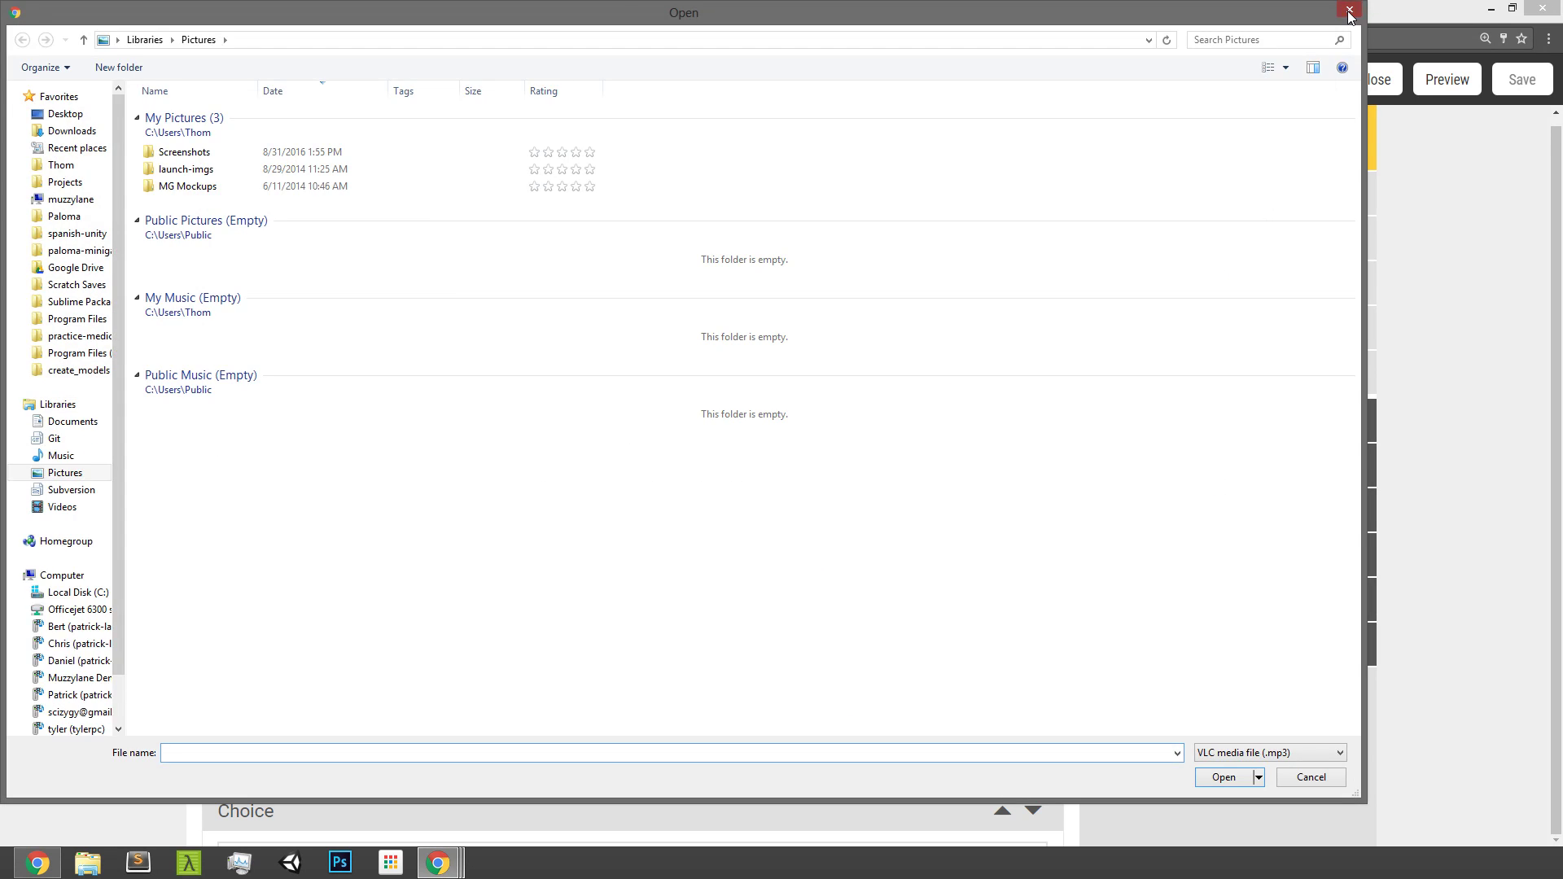
left_click(1350, 8)
scroll(688, 412, "up", 4)
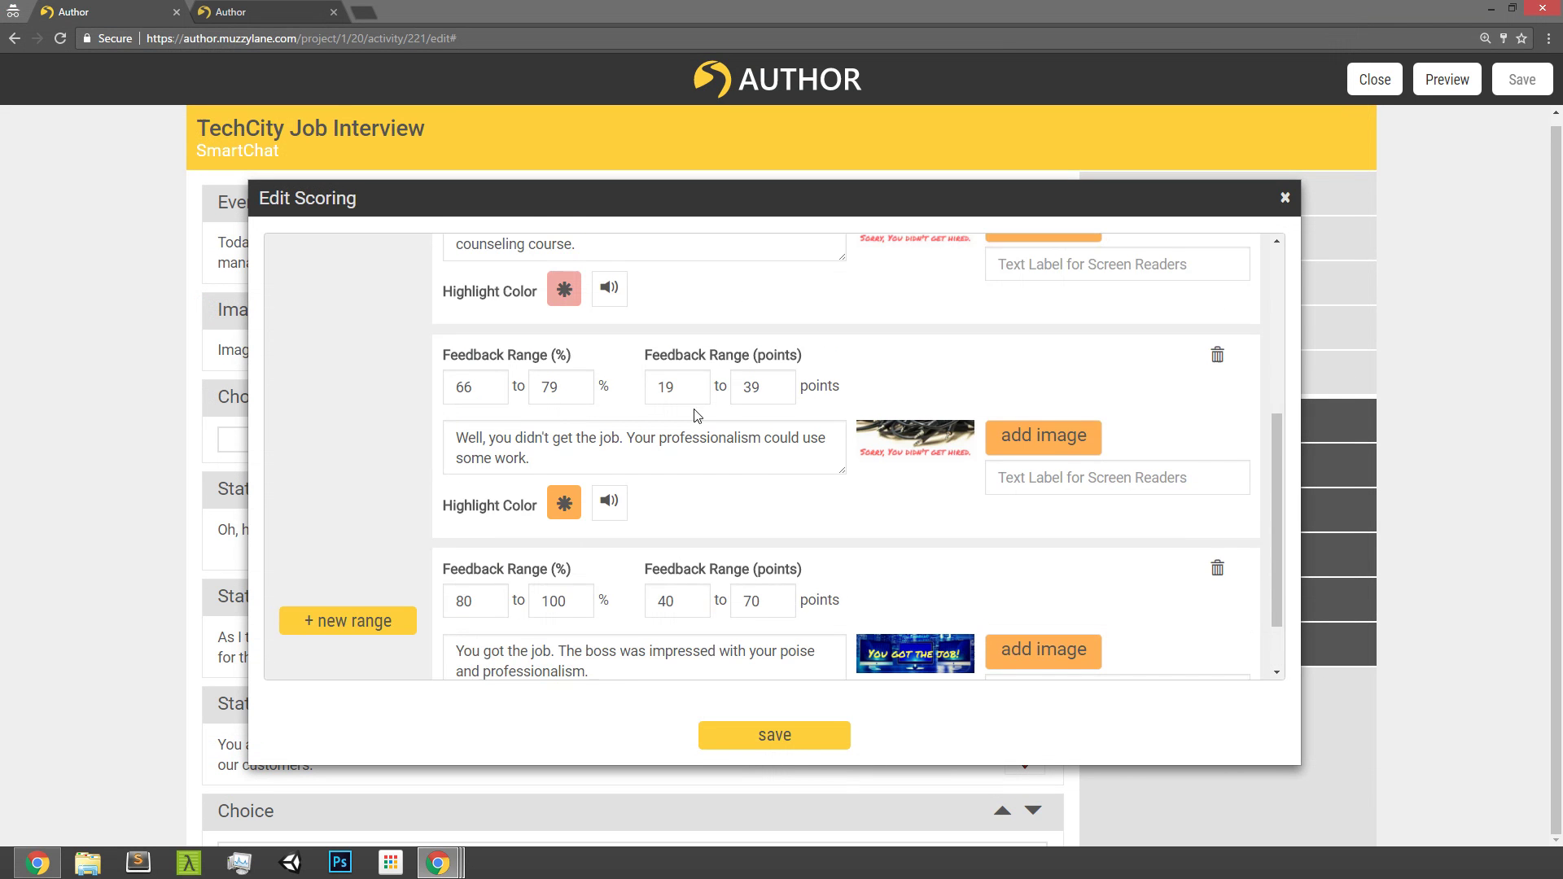
scroll(709, 453, "down", 4)
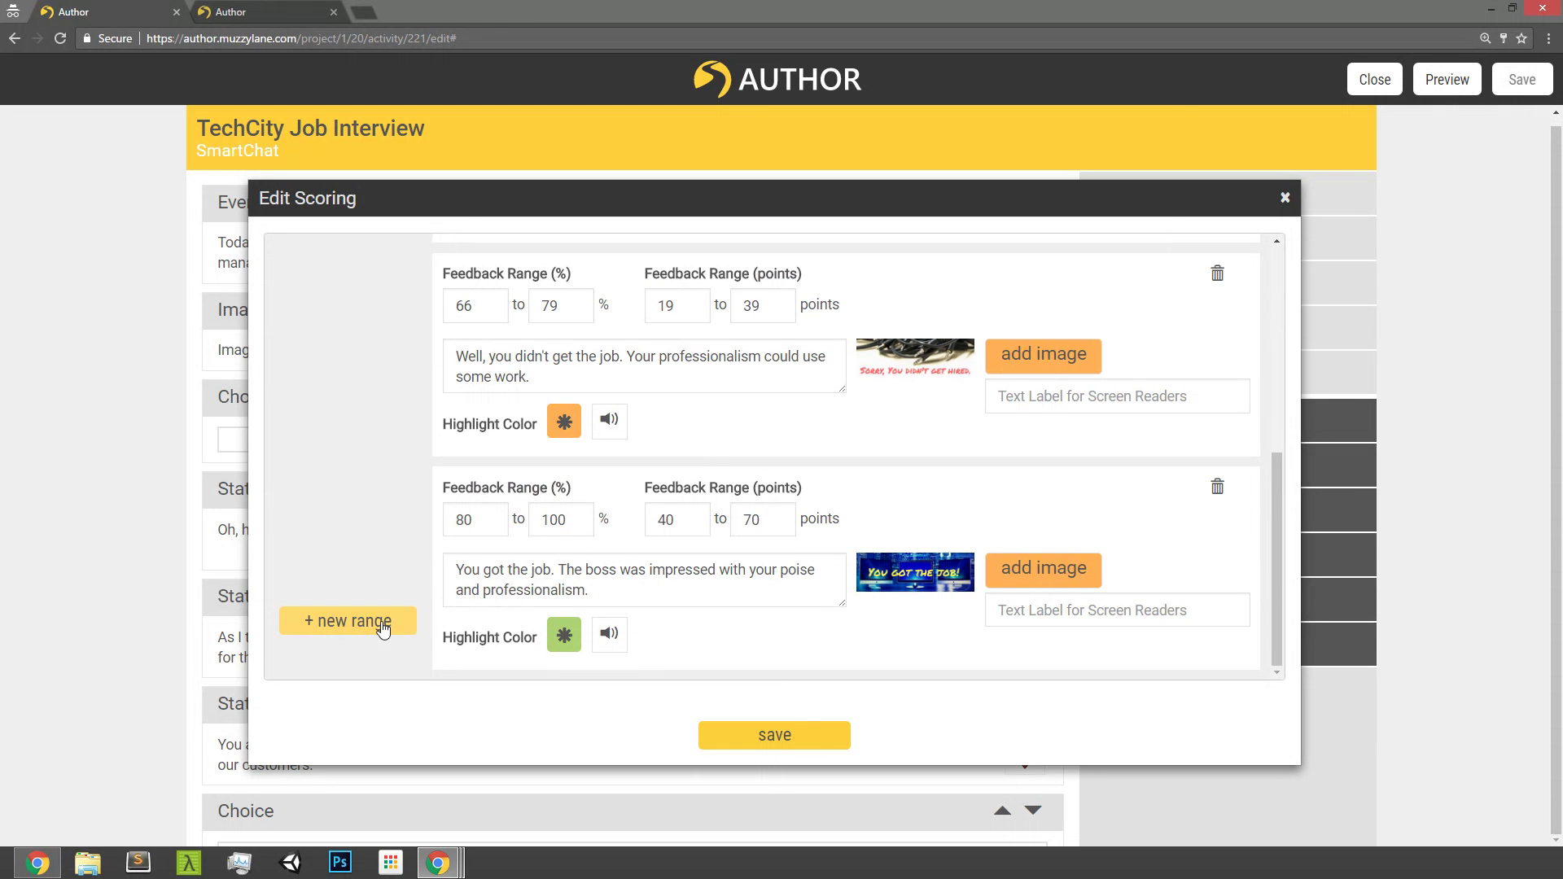
scroll(692, 460, "up", 5)
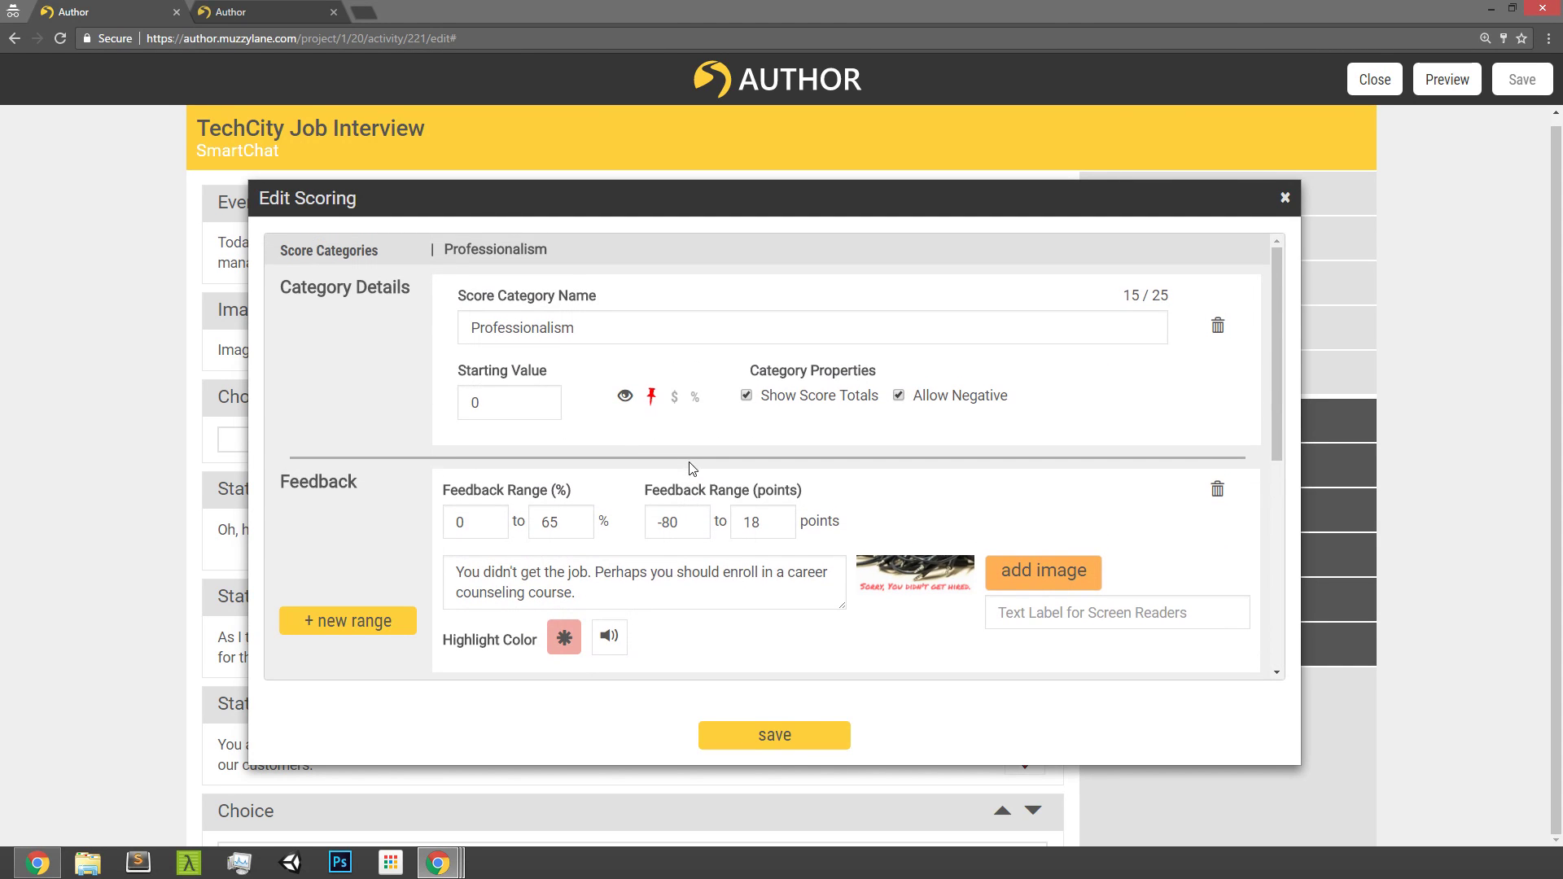
left_click(790, 743)
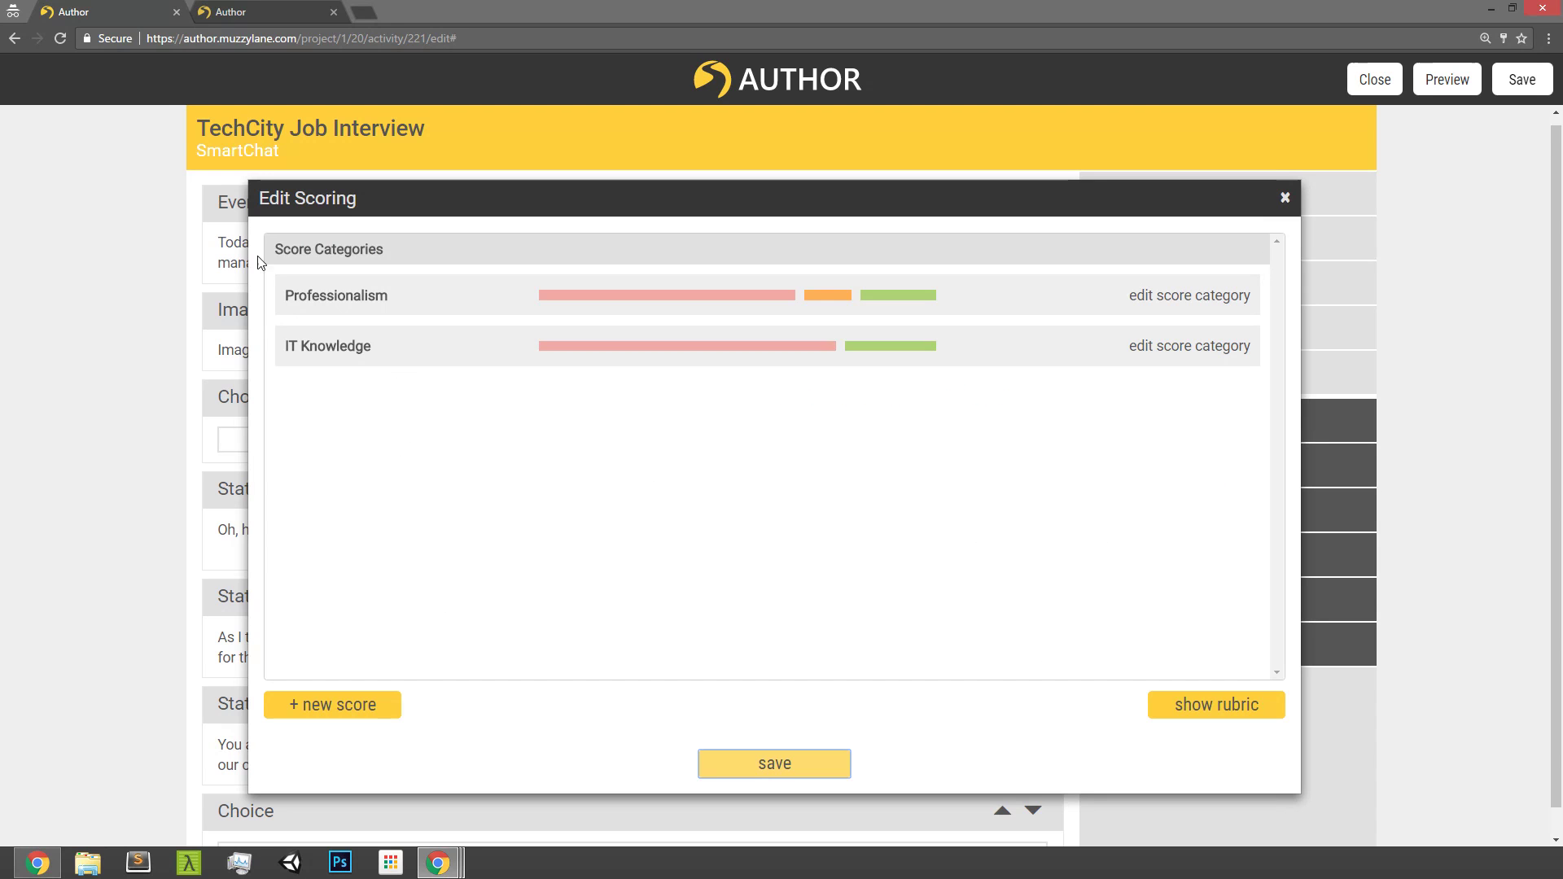
left_click(379, 350)
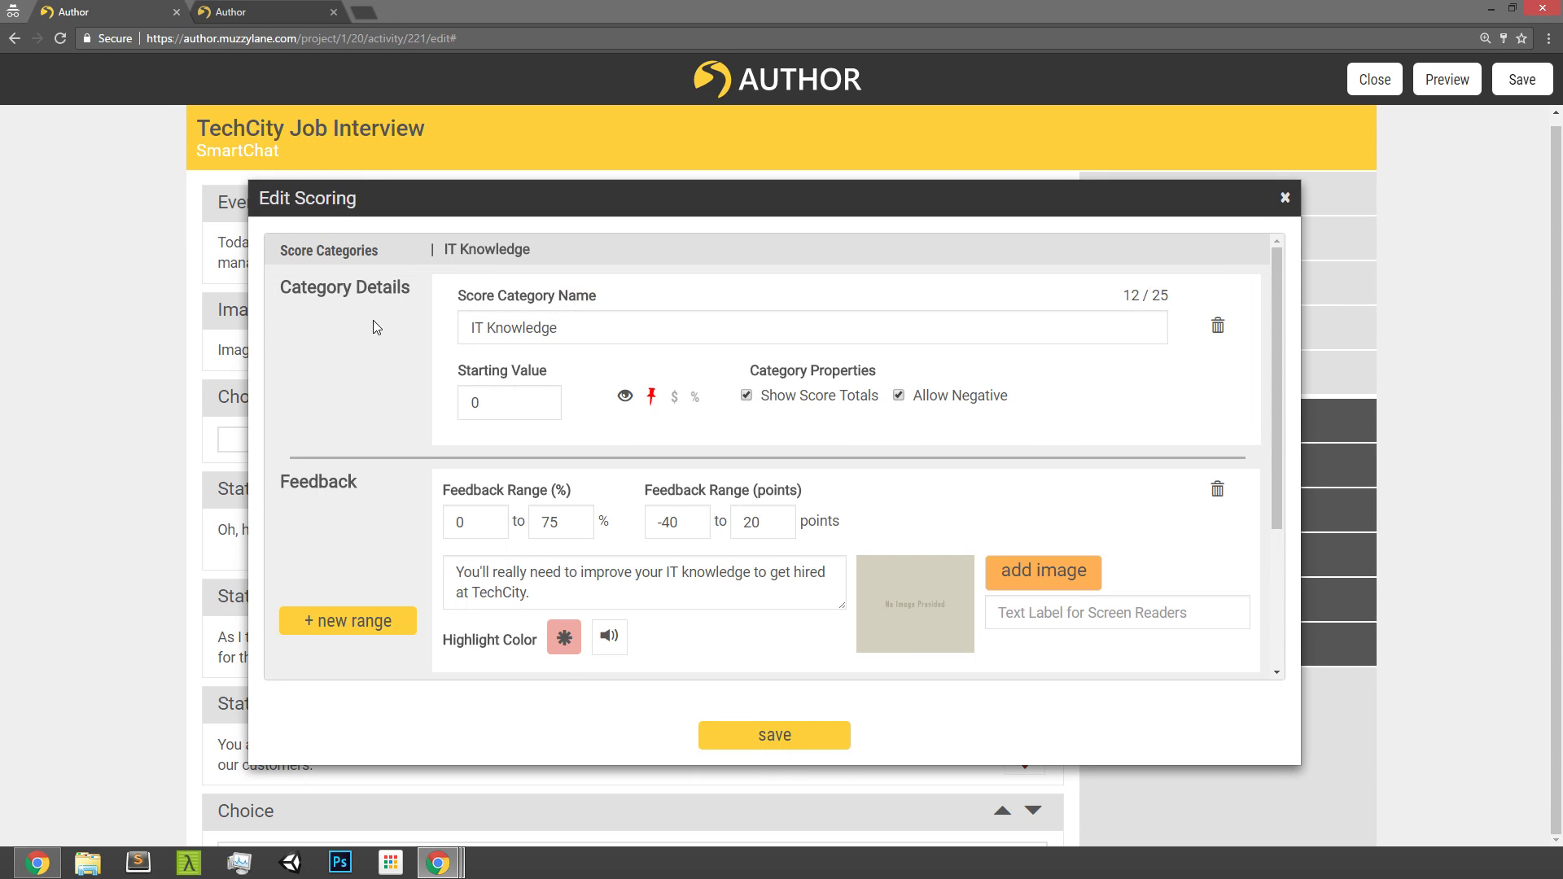
scroll(628, 401, "down", 3)
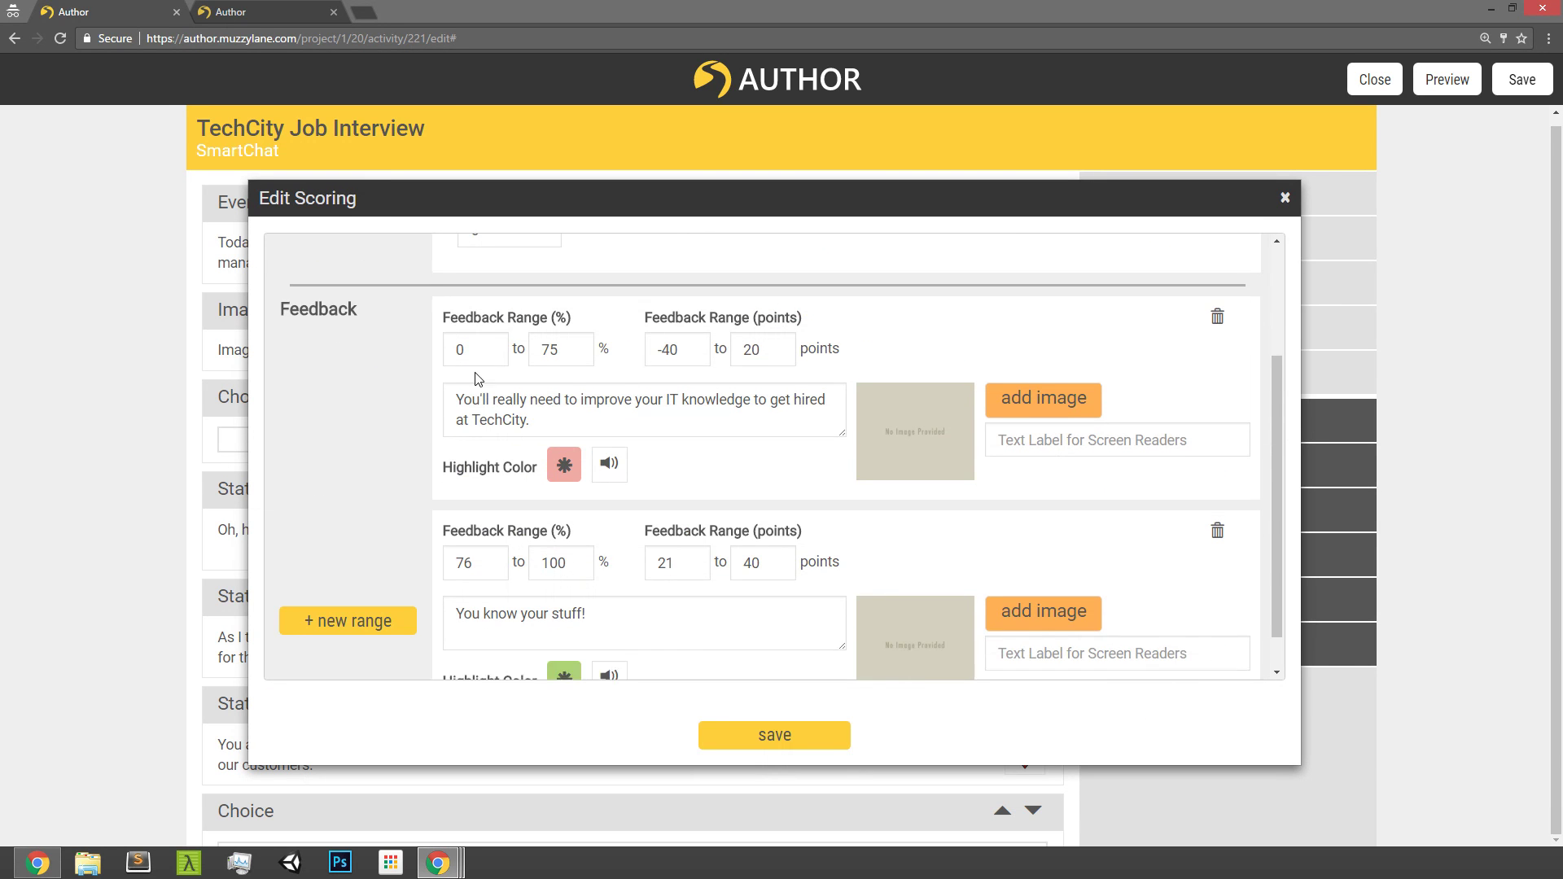
scroll(1038, 558, "up", 3)
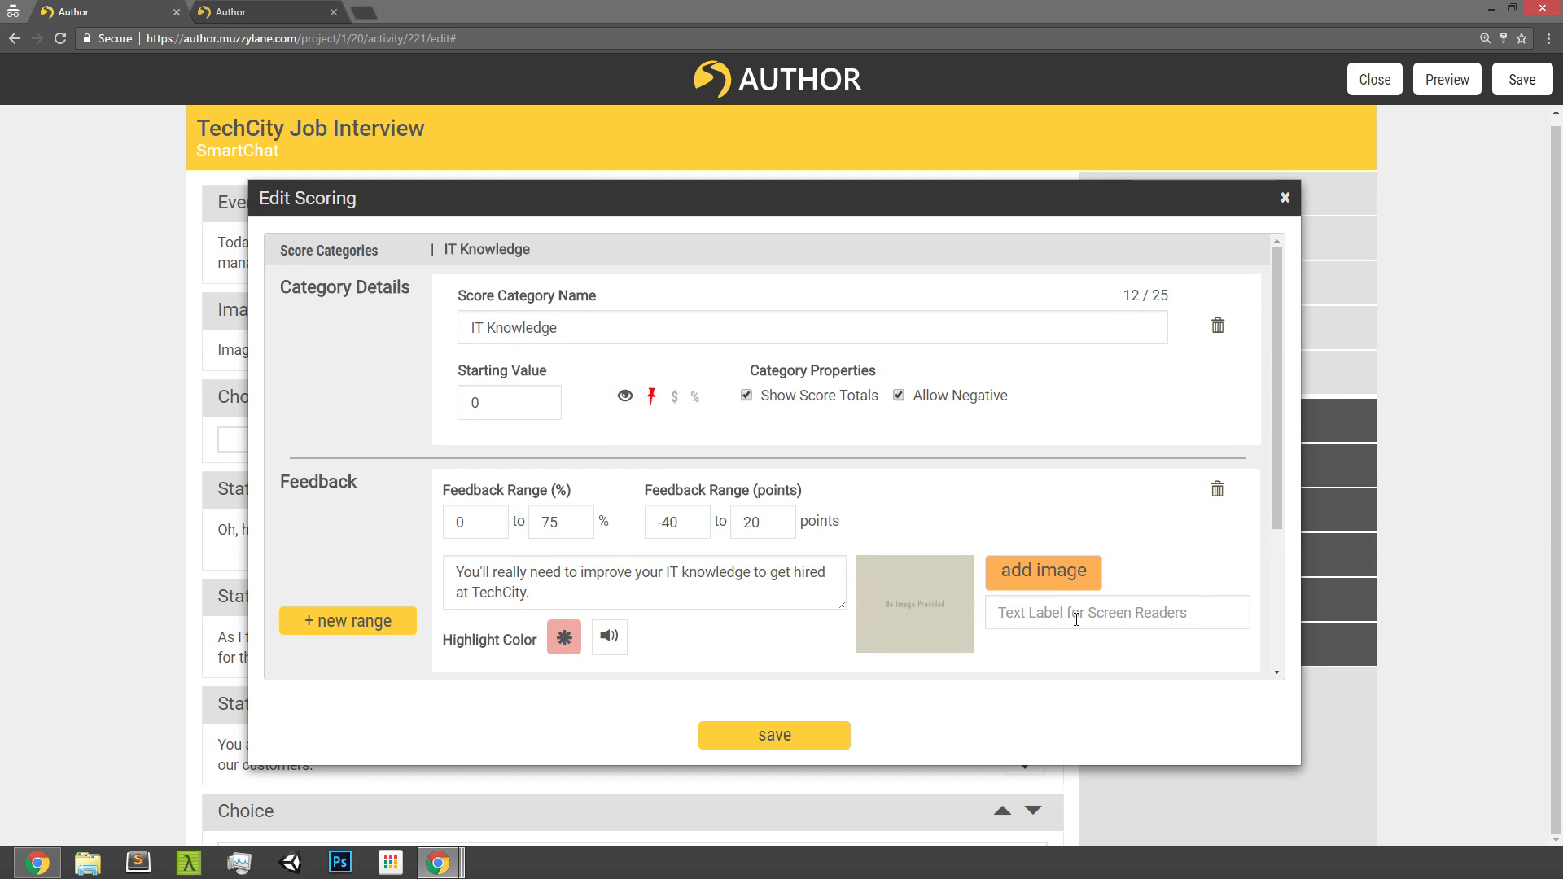
scroll(869, 489, "down", 3)
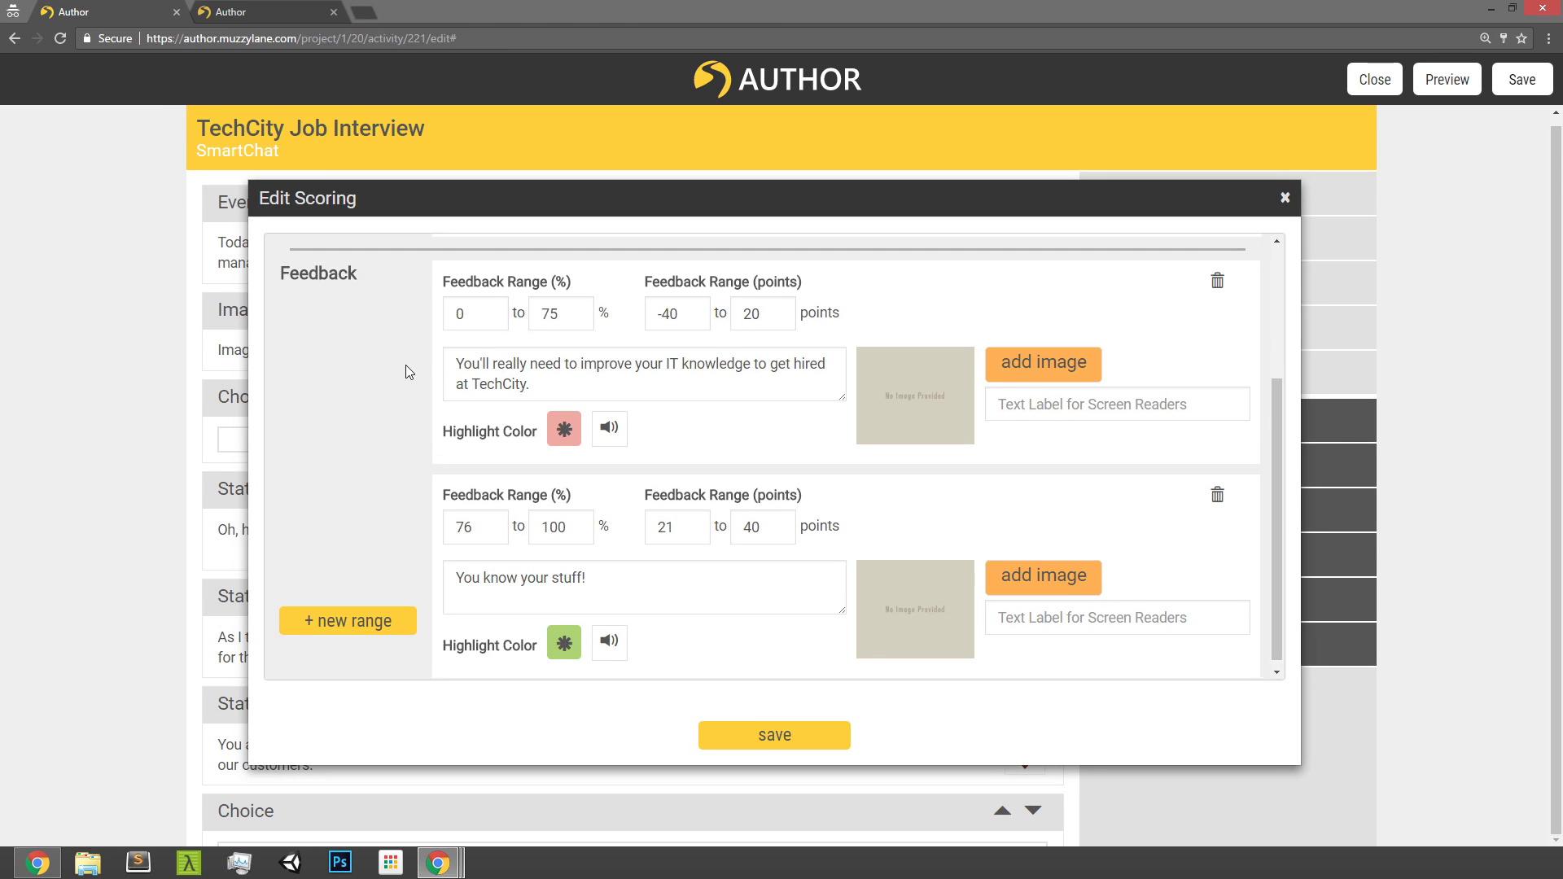
scroll(406, 365, "up", 3)
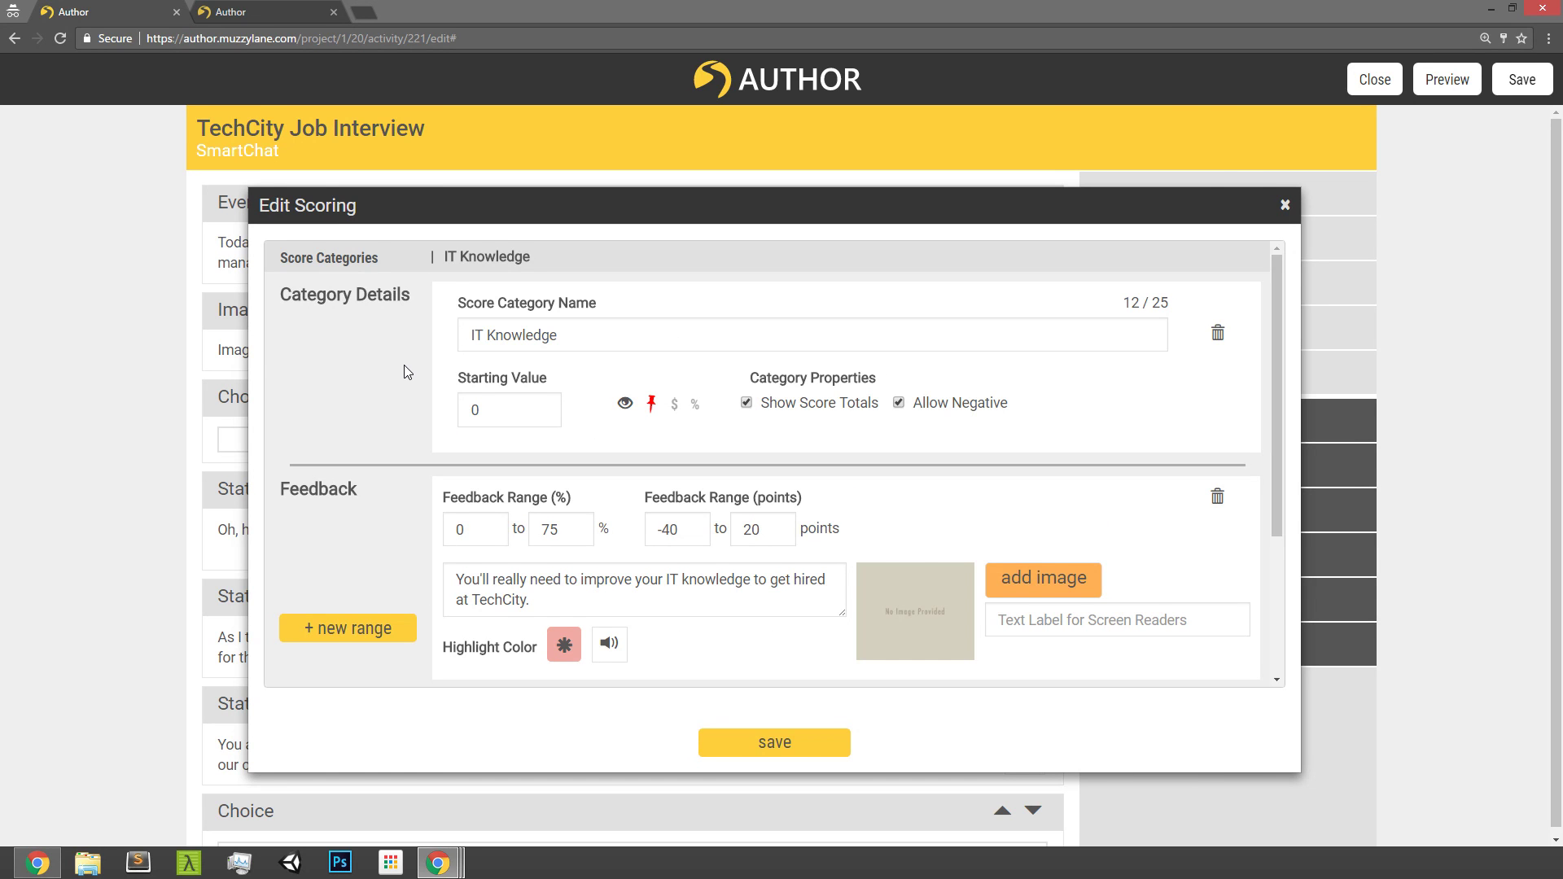
scroll(404, 365, "down", 3)
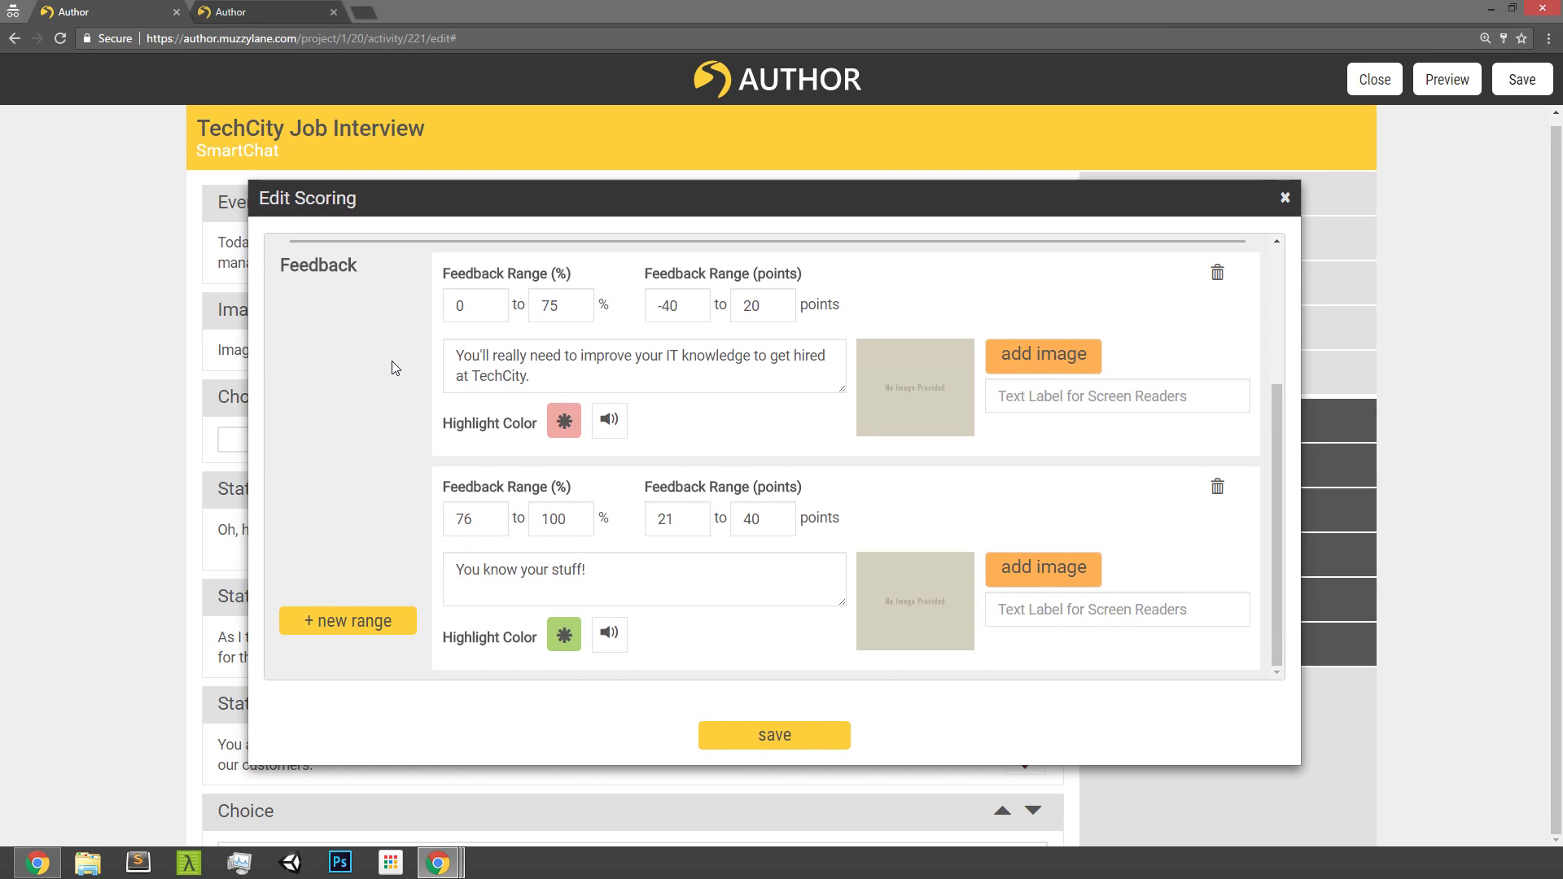
scroll(394, 365, "up", 3)
scroll(409, 371, "down", 3)
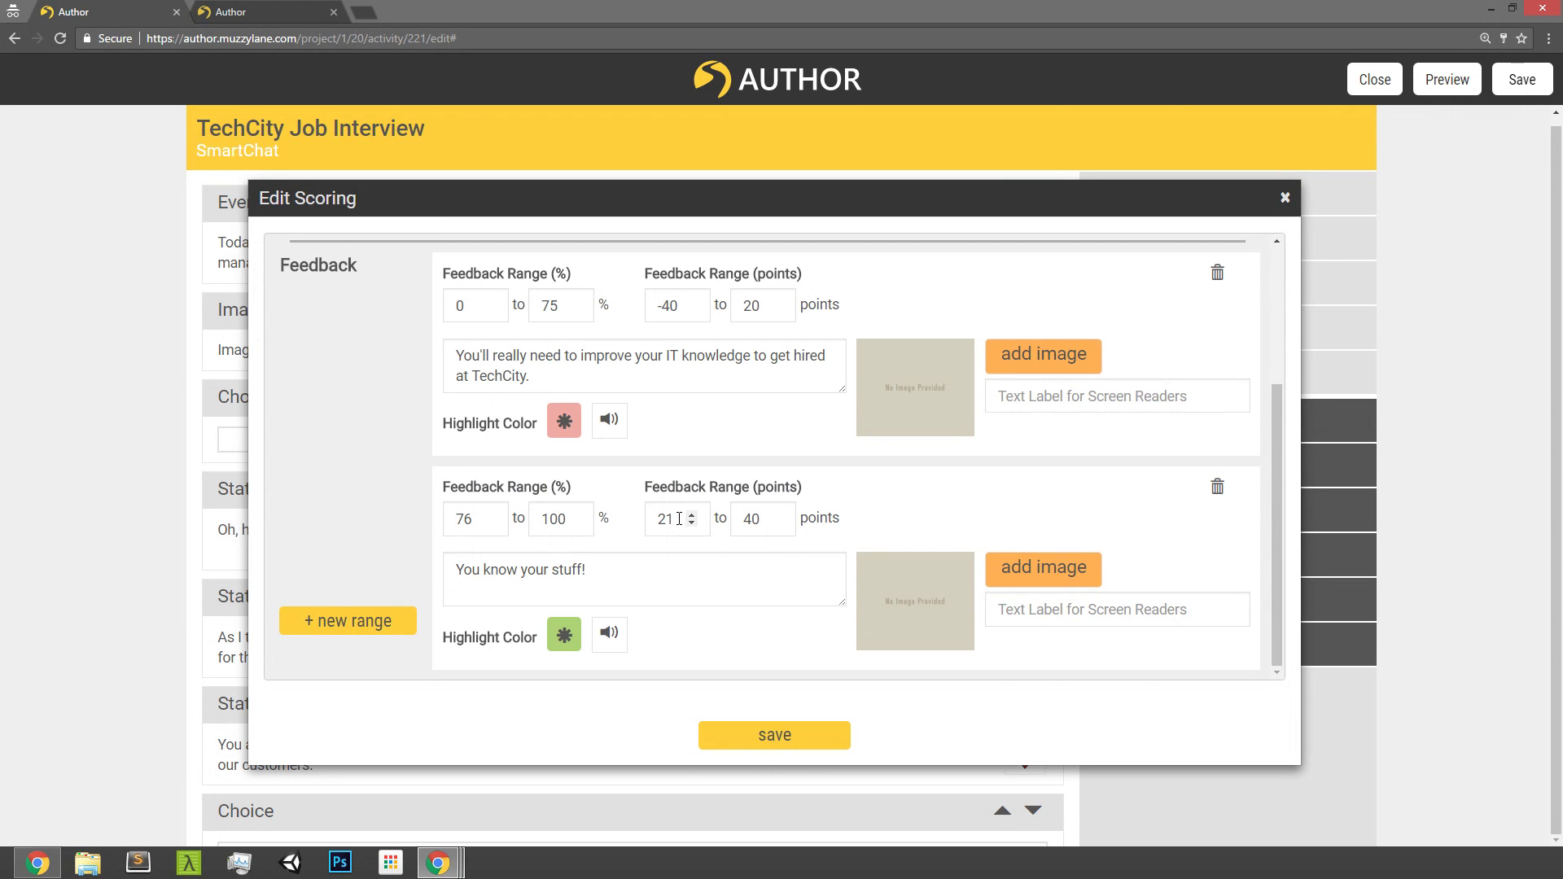
scroll(684, 519, "up", 1)
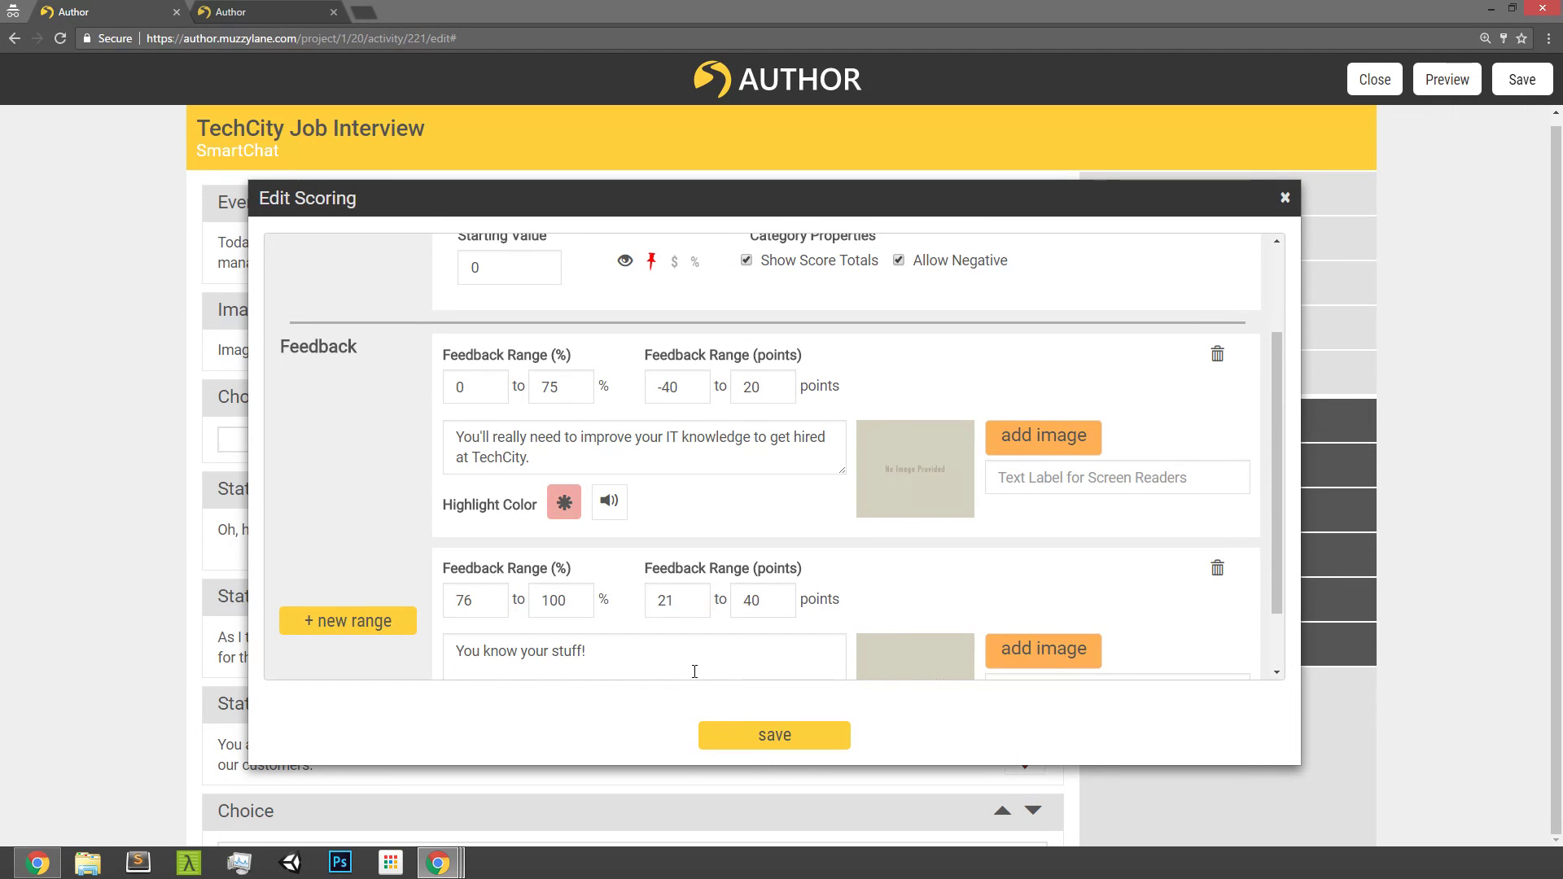
left_click(802, 734)
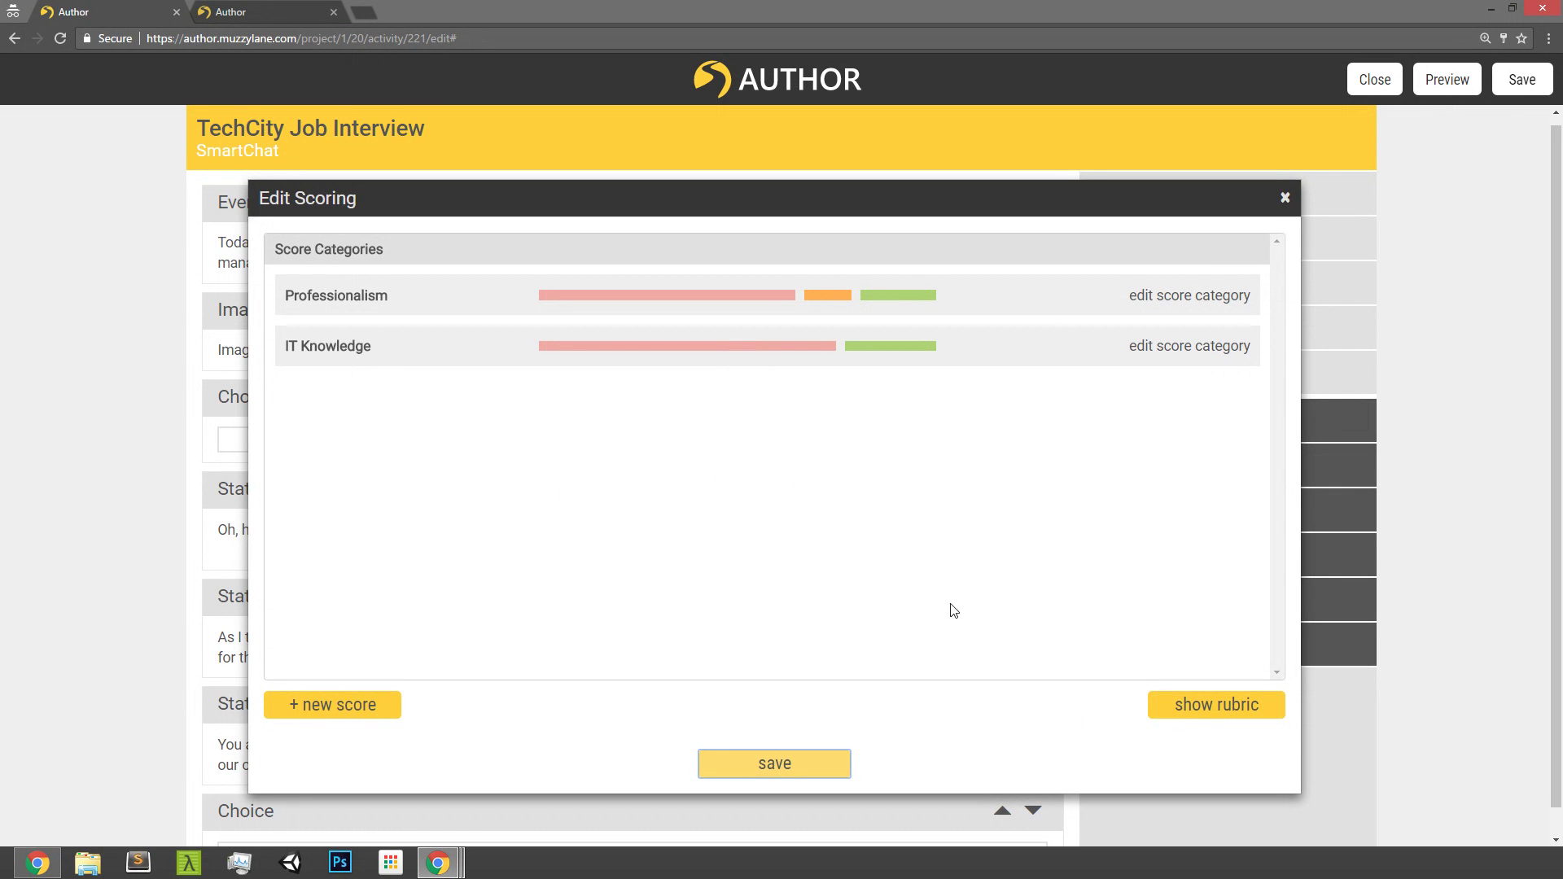
Step: Display the rubric comparing Professionalism's three and IT Knowledge's two colour-coded feedback bands
left_click(1197, 707)
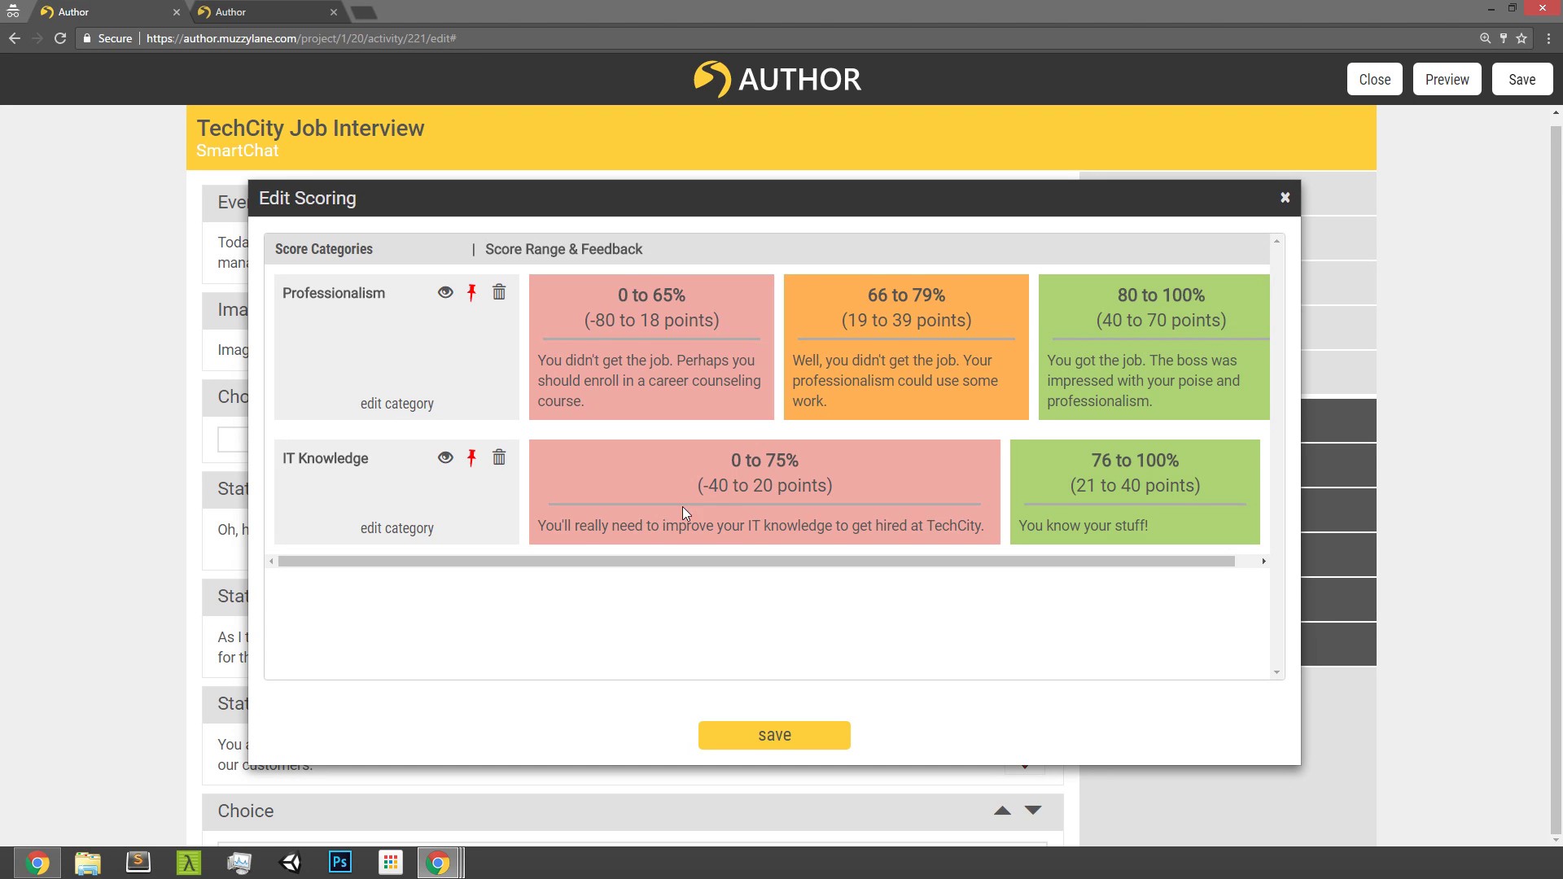
scroll(896, 560, "right", 1)
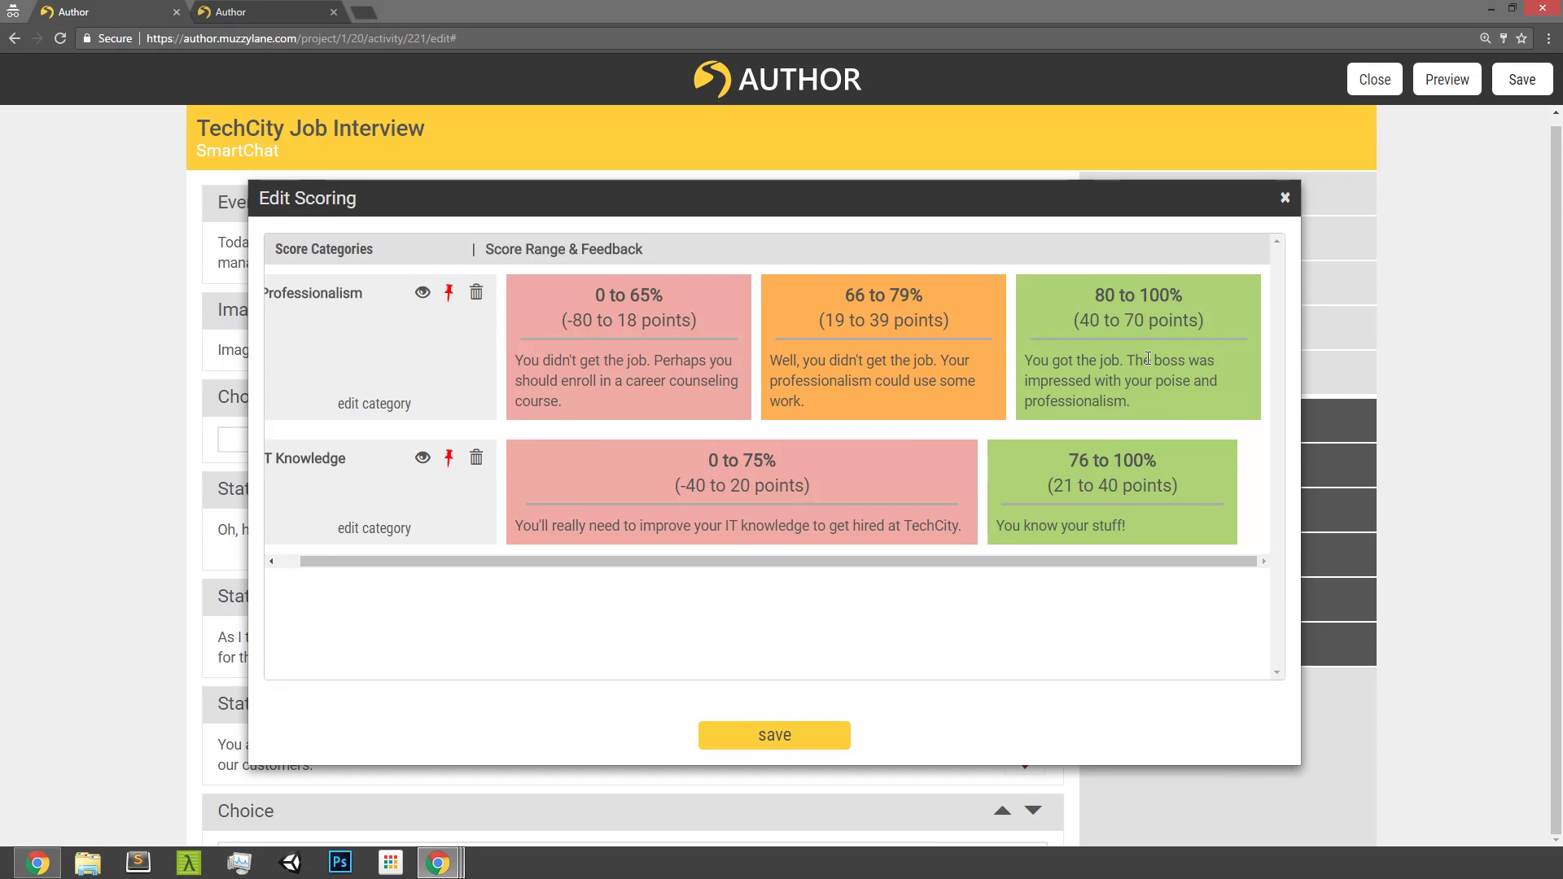
left_click_drag(490, 559, 429, 559)
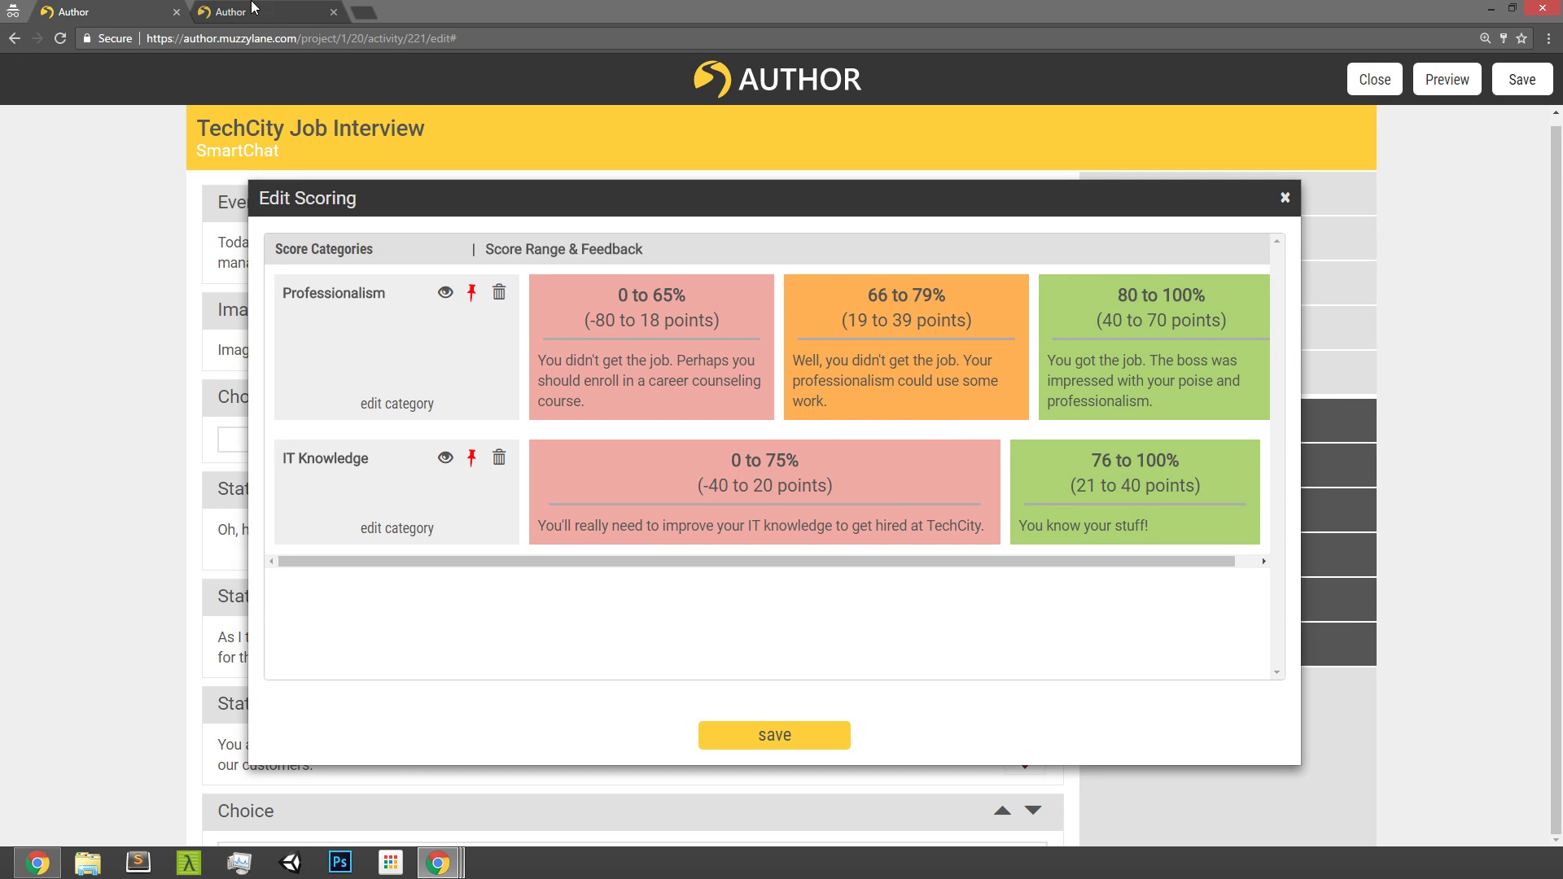
Step: Play the preview to the end, thanking the interviewer, reaching Professionalism -40/70 and IT Knowledge 40/40
left_click(284, 15)
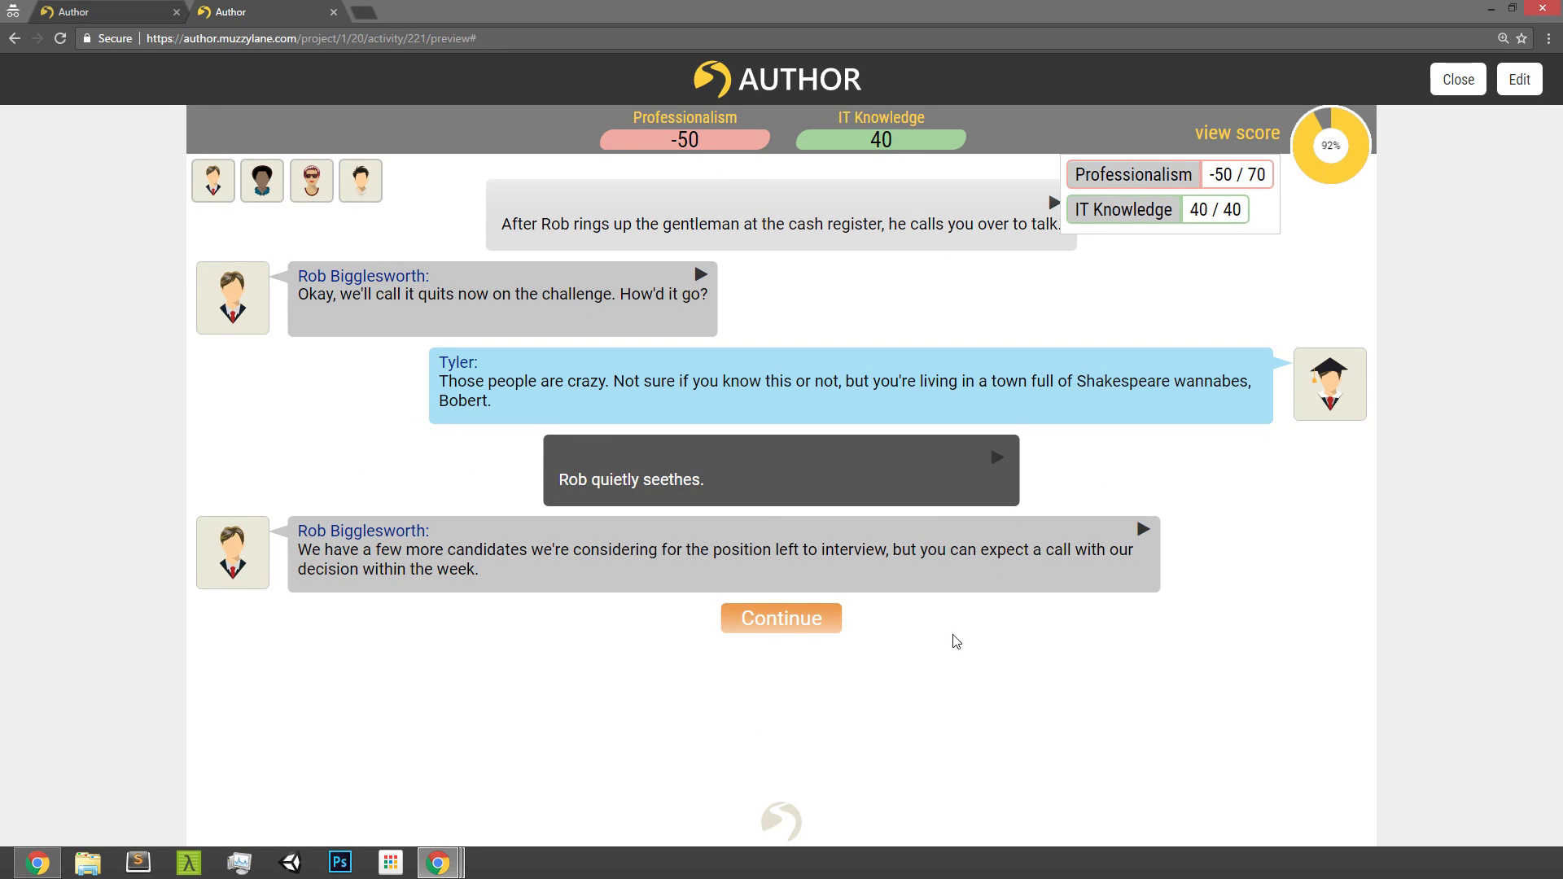
key("Return")
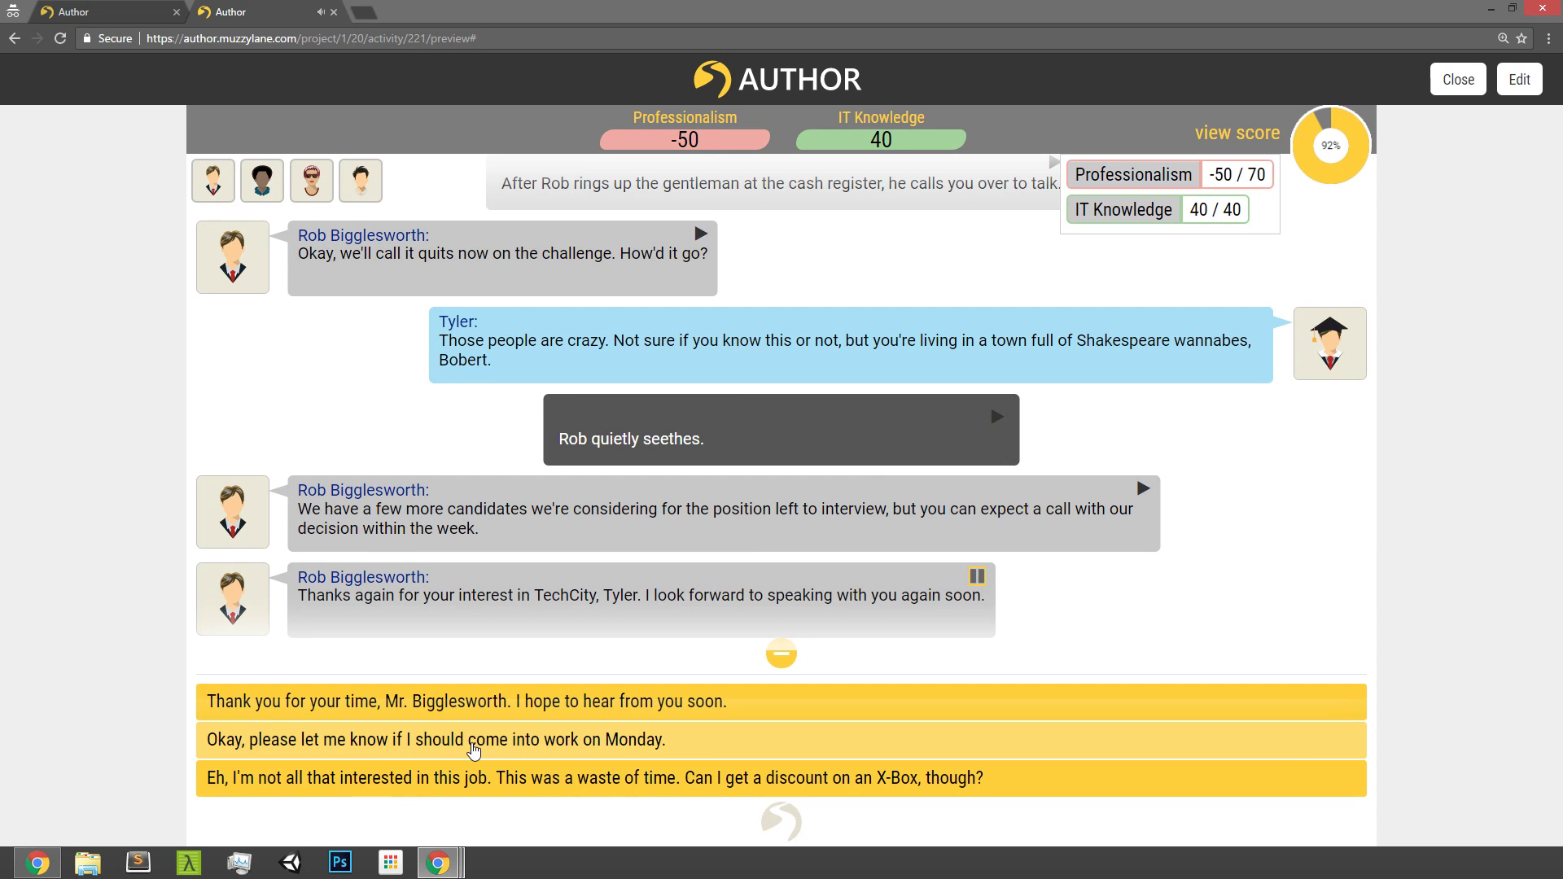
left_click(471, 721)
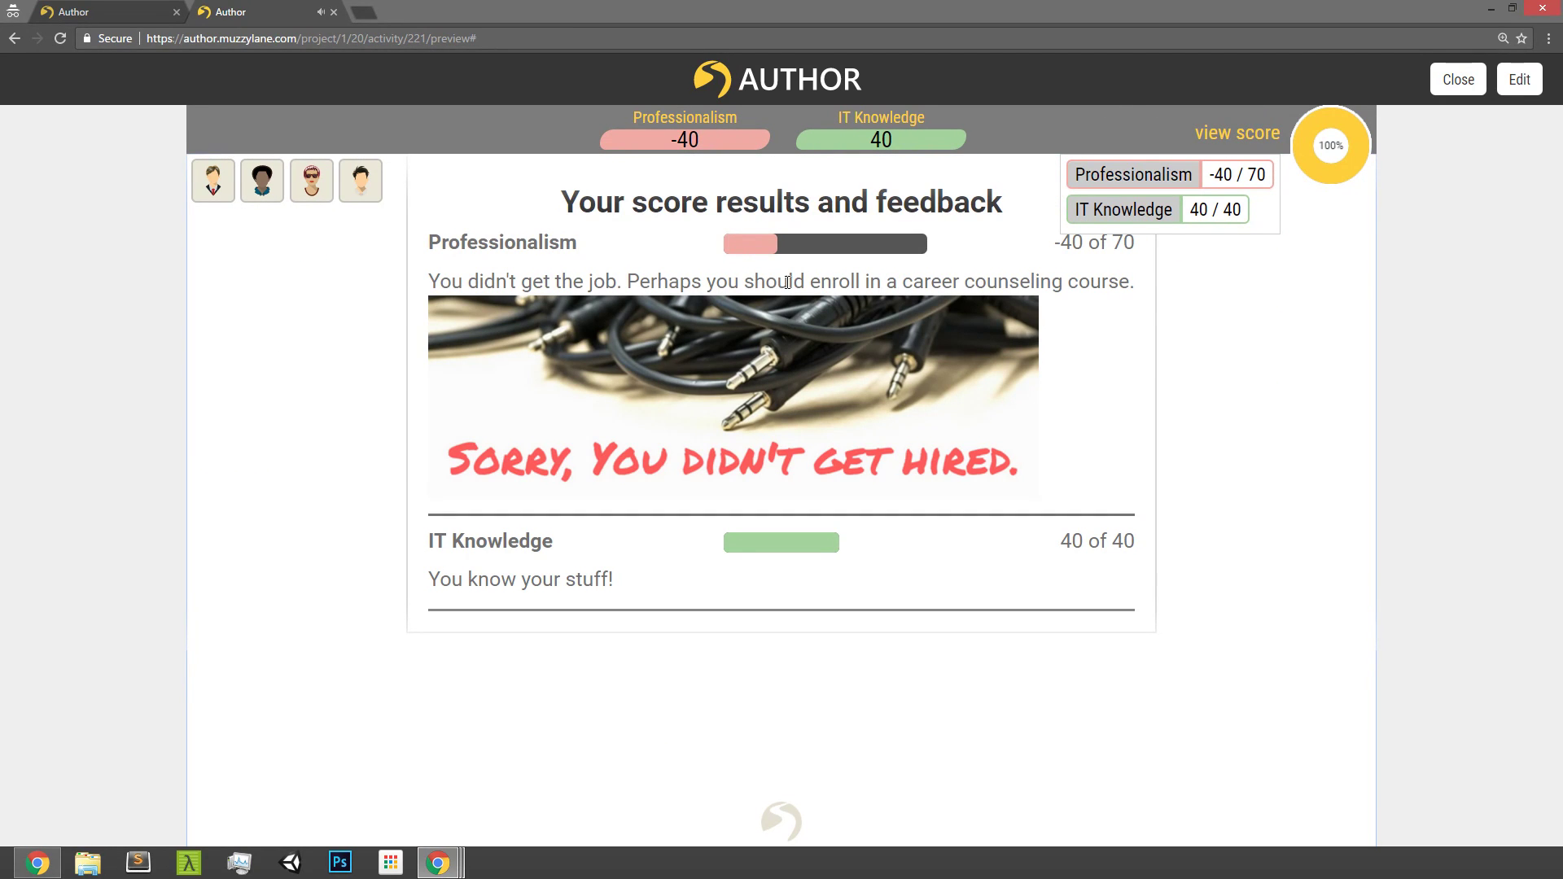
scroll(784, 288, "up", 2)
scroll(782, 288, "down", 1)
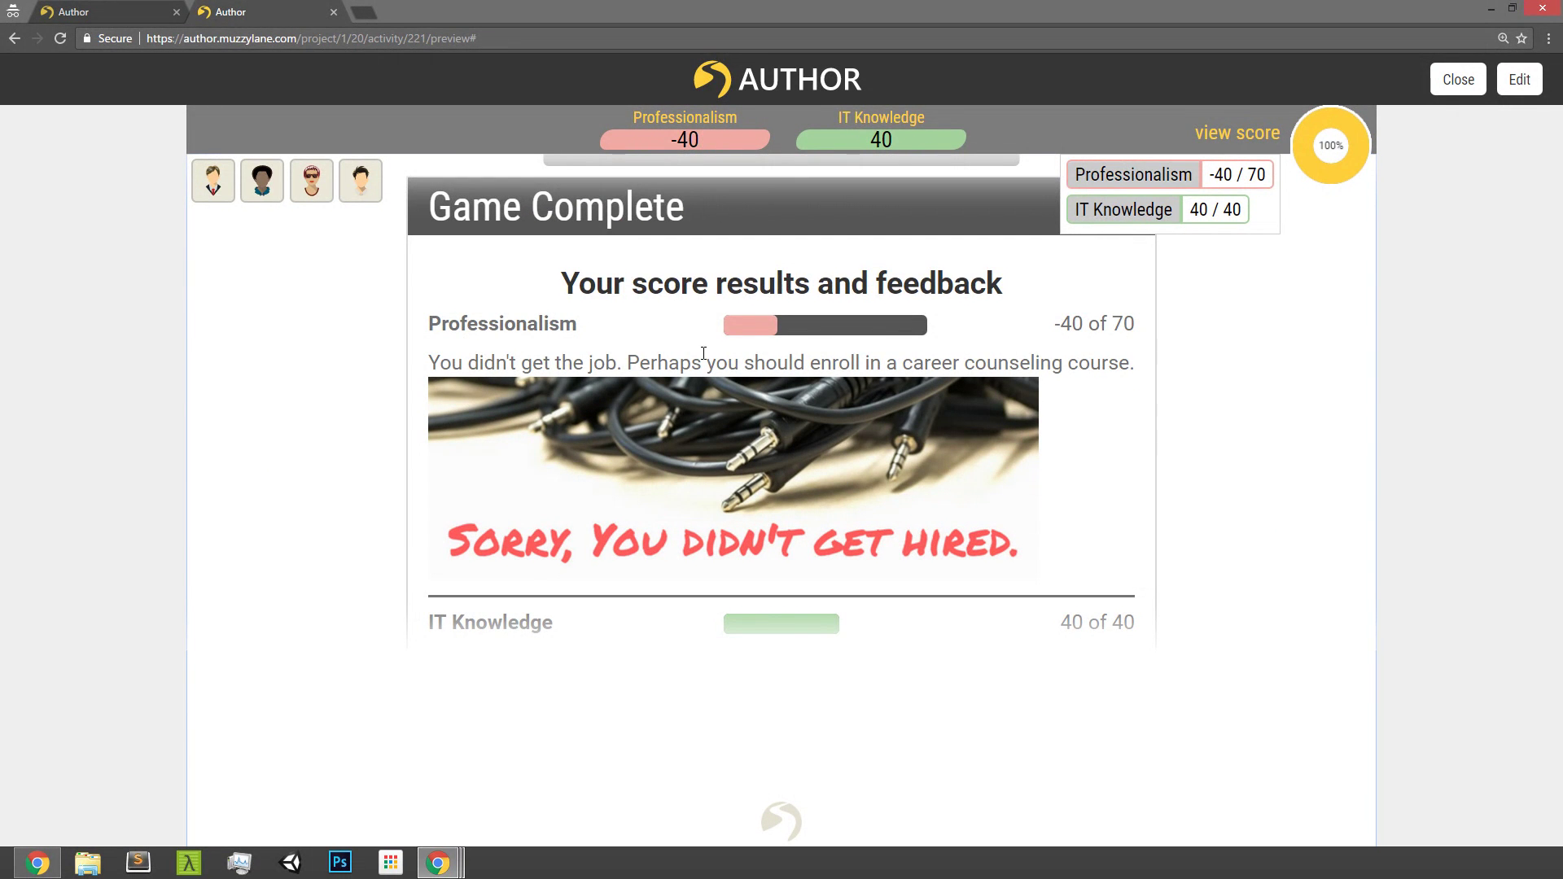
scroll(704, 353, "down", 1)
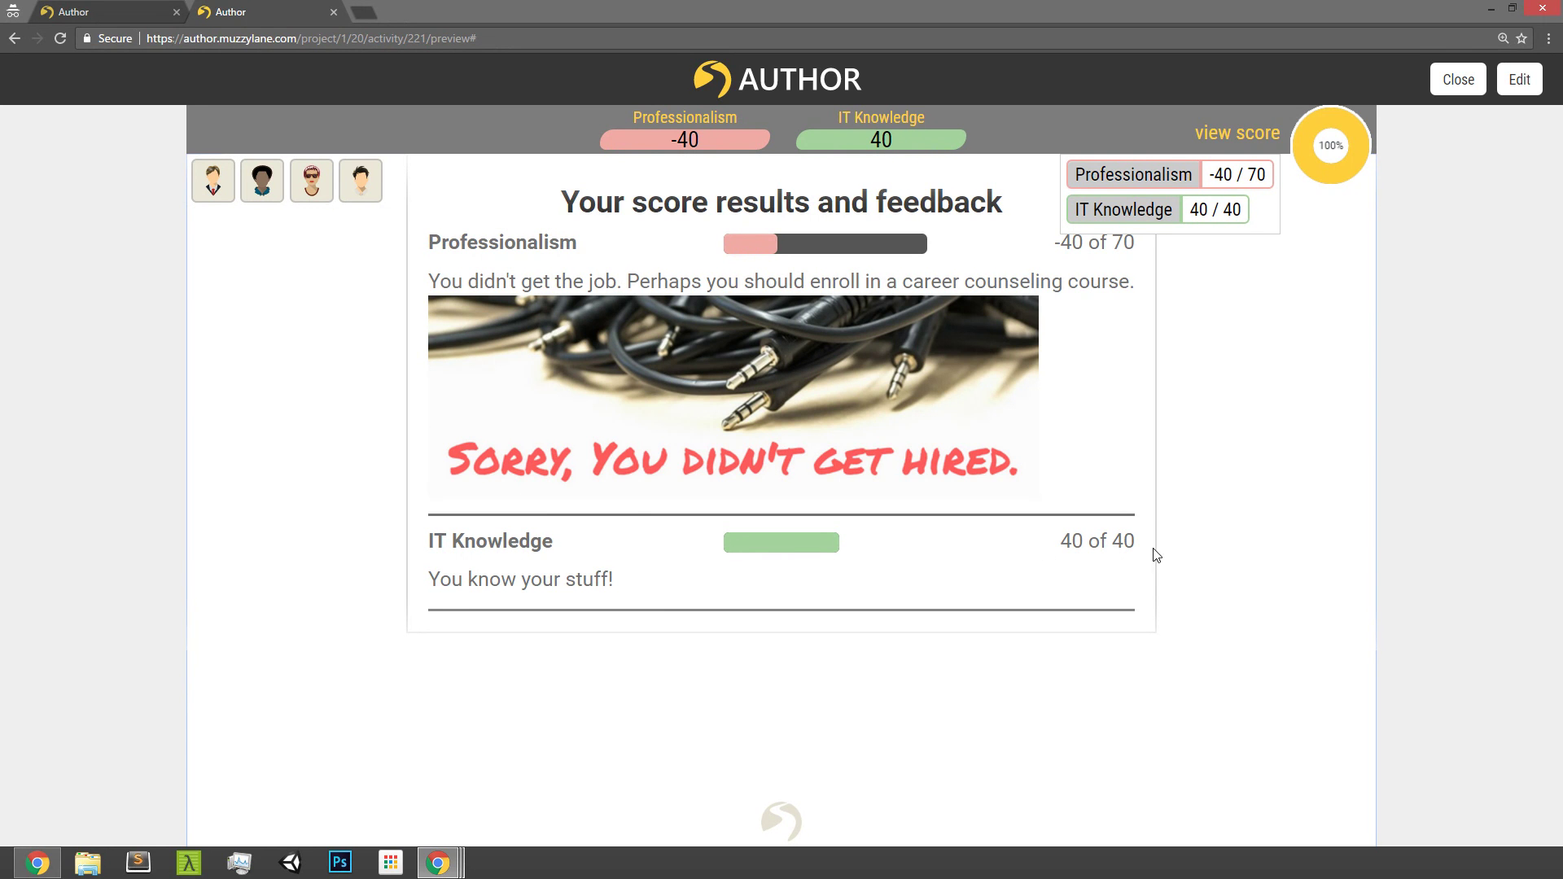
scroll(838, 531, "up", 1)
scroll(814, 514, "up", 4)
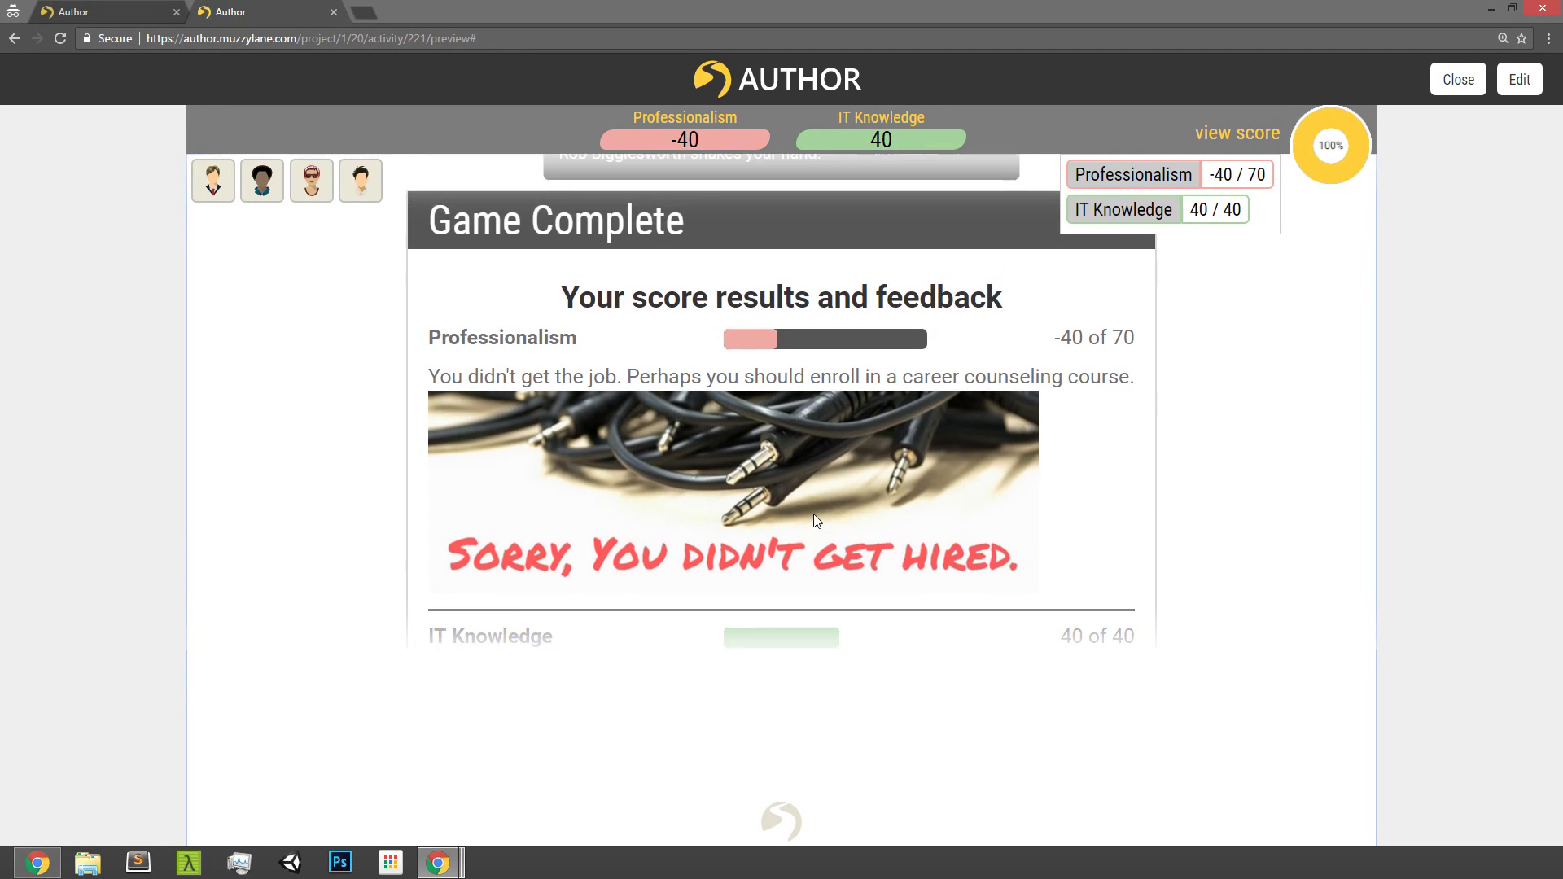
scroll(813, 511, "up", 4)
scroll(815, 511, "down", 9)
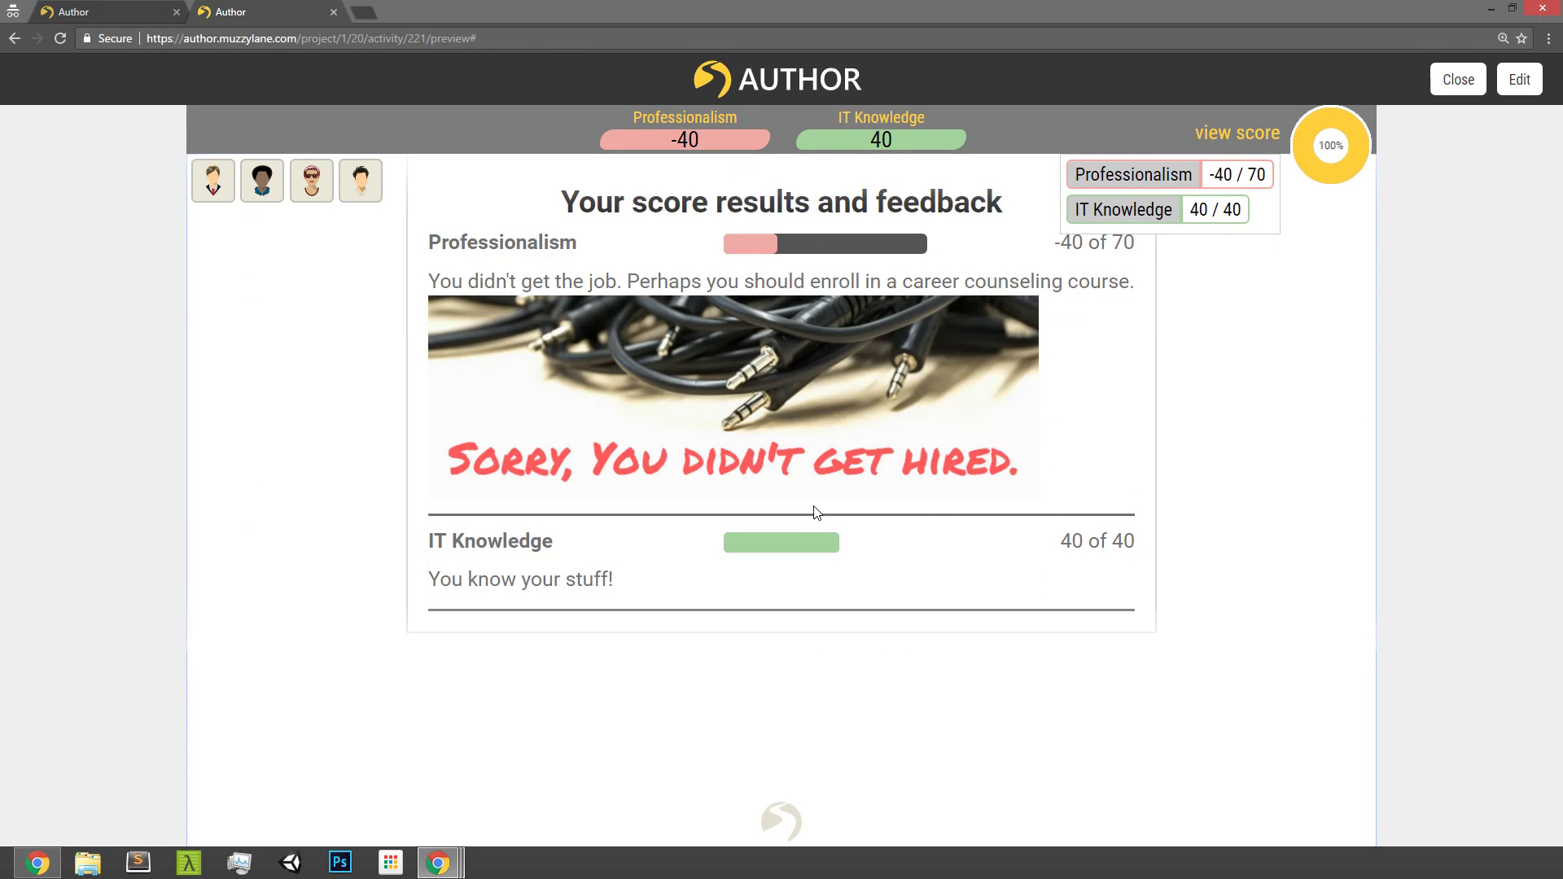